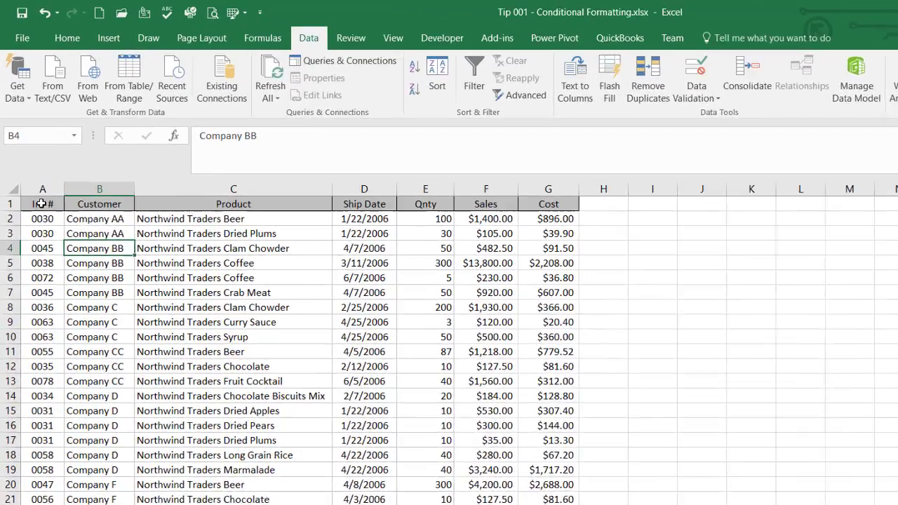
drag(32, 155, 367, 296)
drag(515, 417, 525, 418)
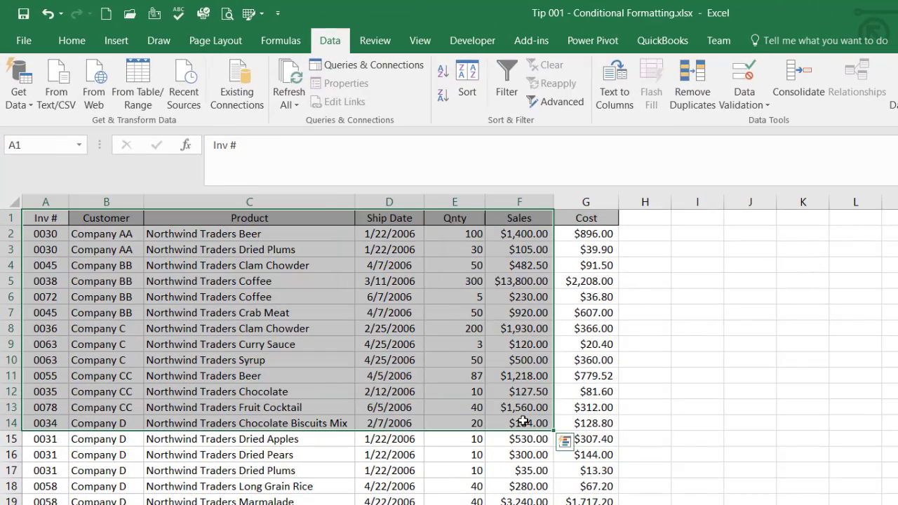
click(640, 247)
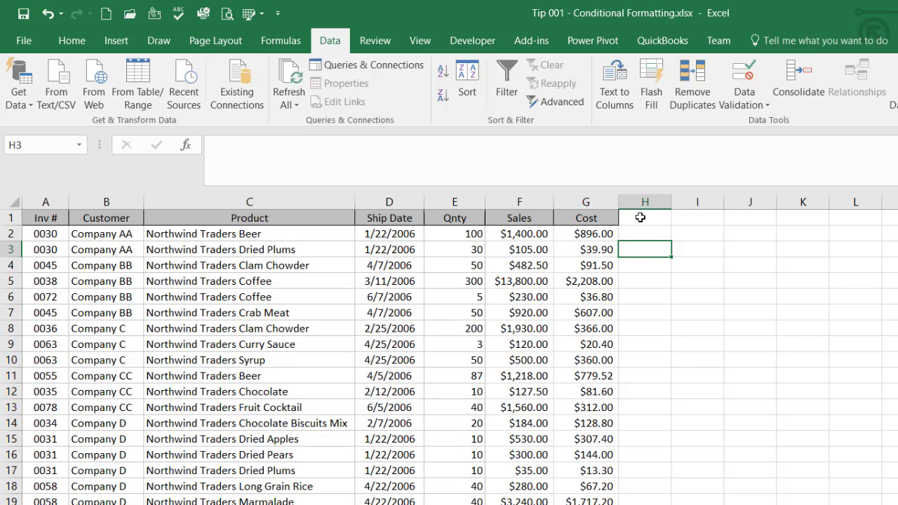
Enter ASP as a new column header in cell H1, beside the Cost header.
click(640, 218)
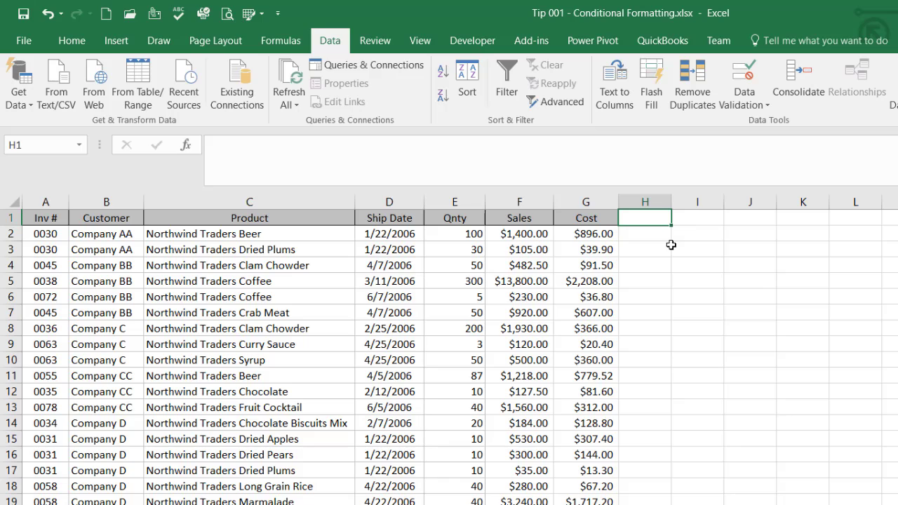
text(Average S)
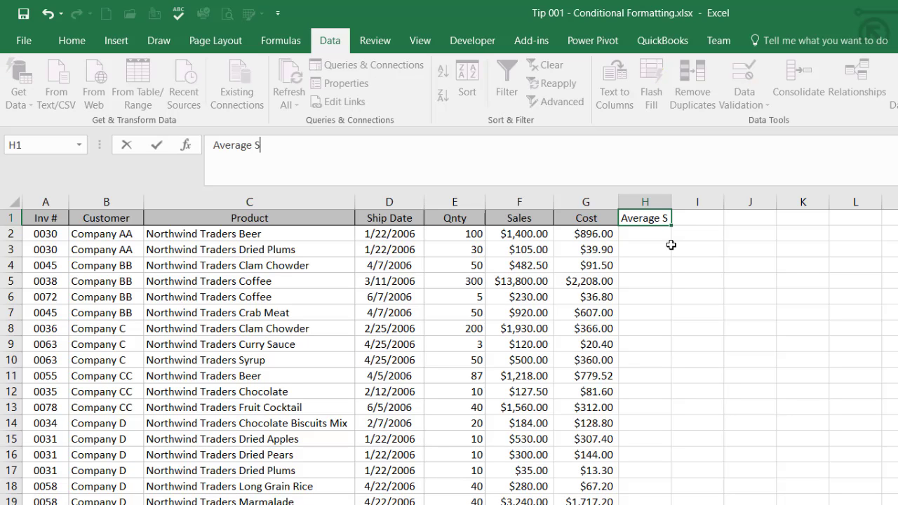
key(BackSpace)
key(BackSpace)
key(BackSpace)
key(BackSpace)
key(BackSpace)
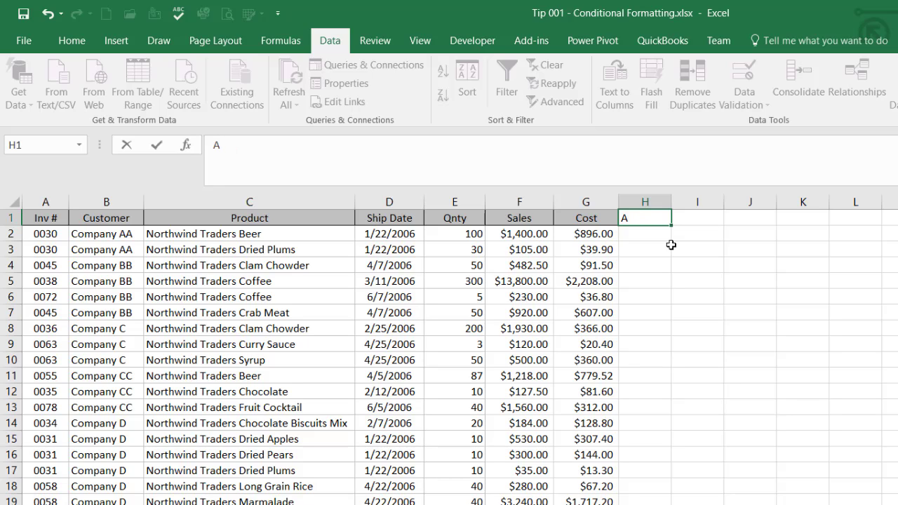
text(SP)
key(Return)
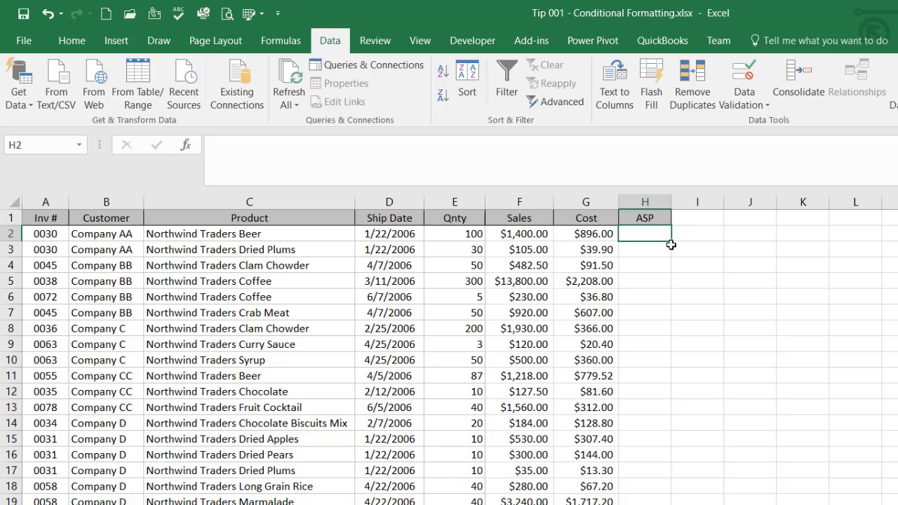
Calculate the first row's ASP in H2 as sales divided by quantity, =F2/E2.
text(=)
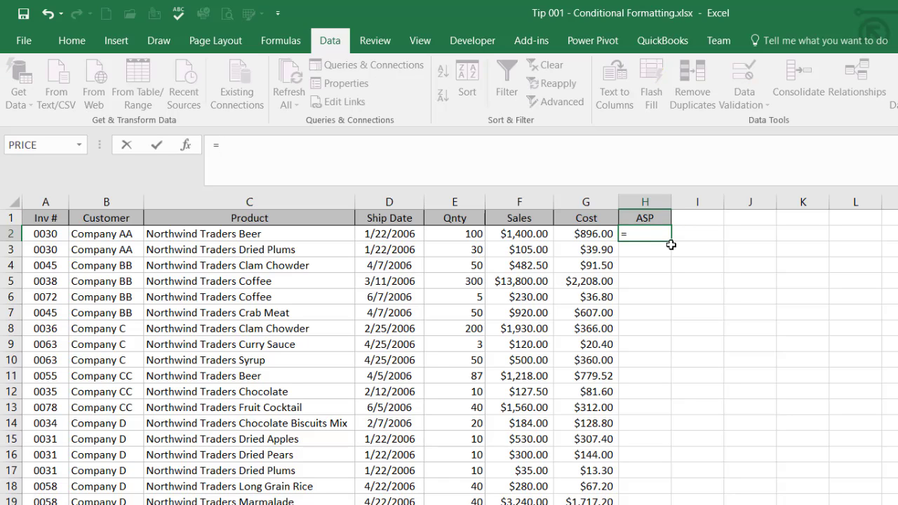
key(Left)
key(Left)
text(/)
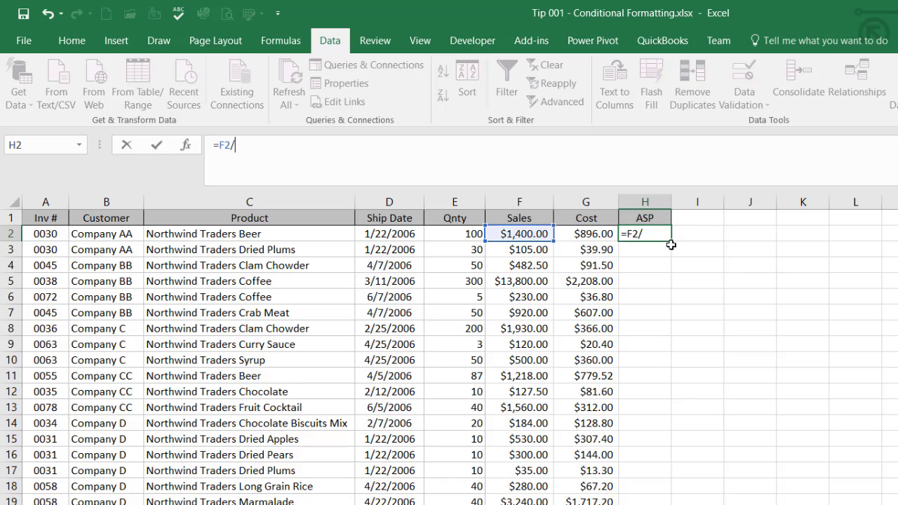
key(Left)
key(Left)
key(Left)
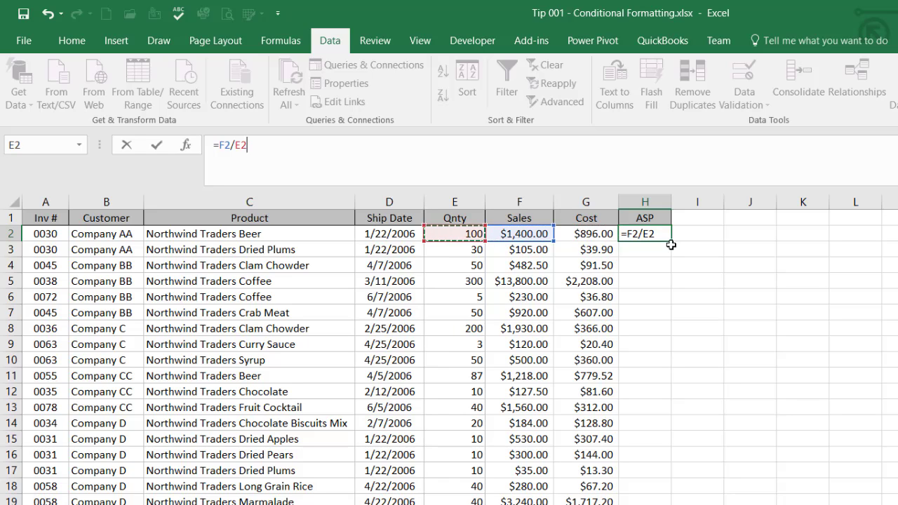
key(ctrl+Return)
Add the column headers Unit Cost, Gross Profit and Margin in cells I1, J1 and K1.
key(Up)
key(Right)
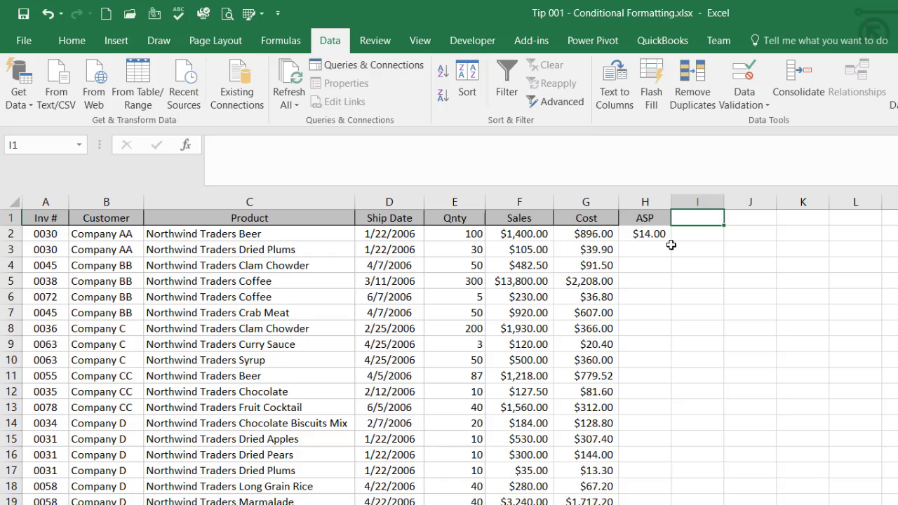
text(Unit Cost)
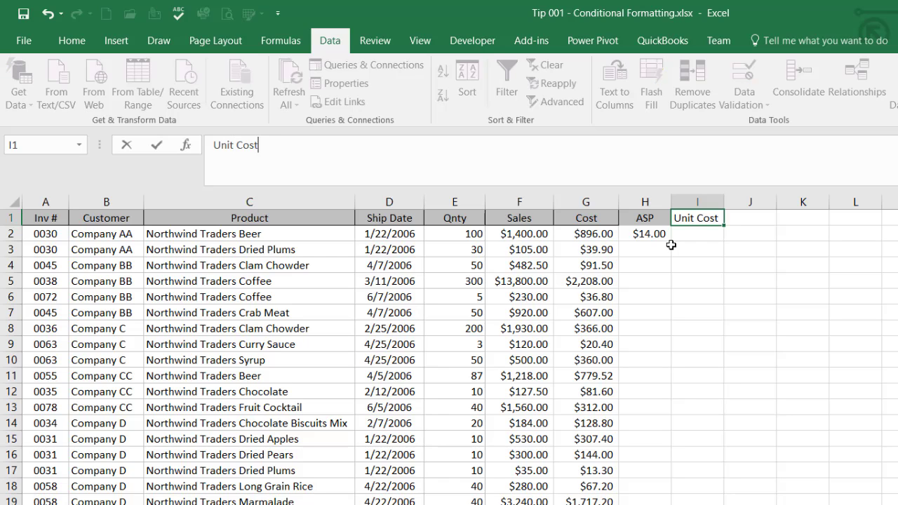
key(Tab)
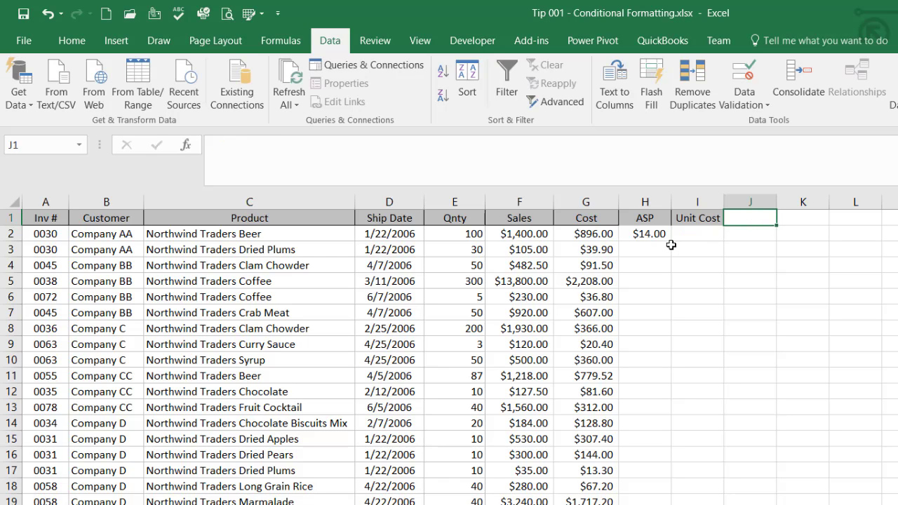
text(Gross )
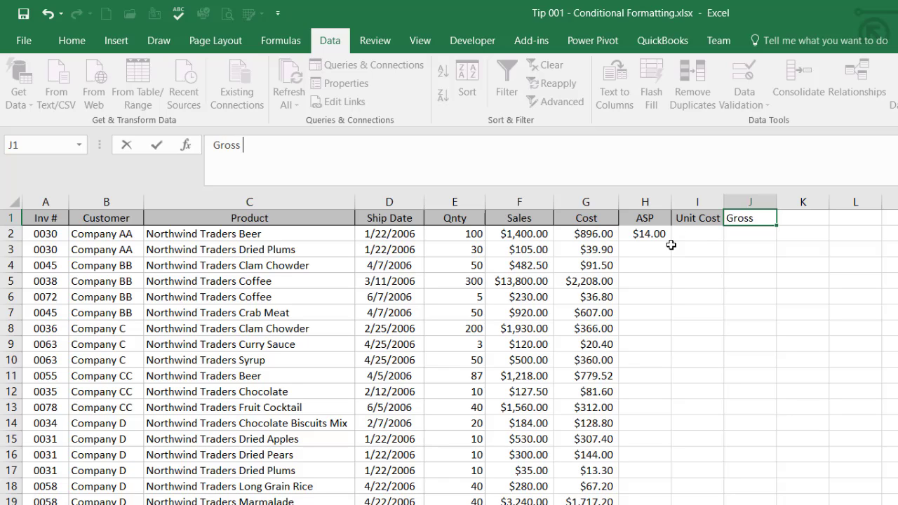
text(Profit)
key(Tab)
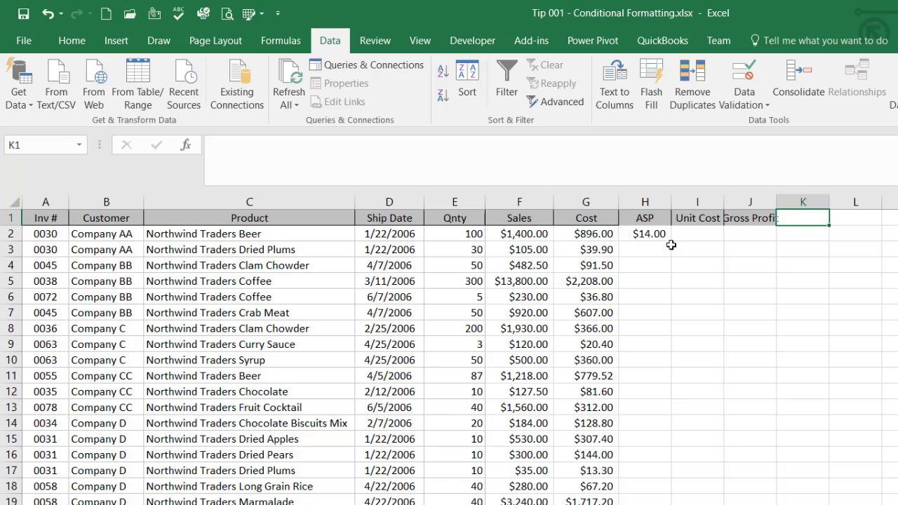
text(Mar)
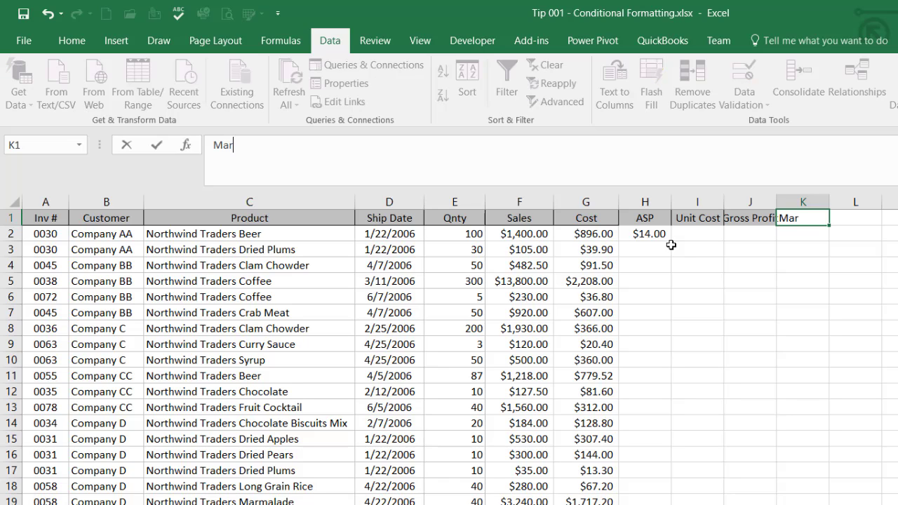
text(gin)
key(Return)
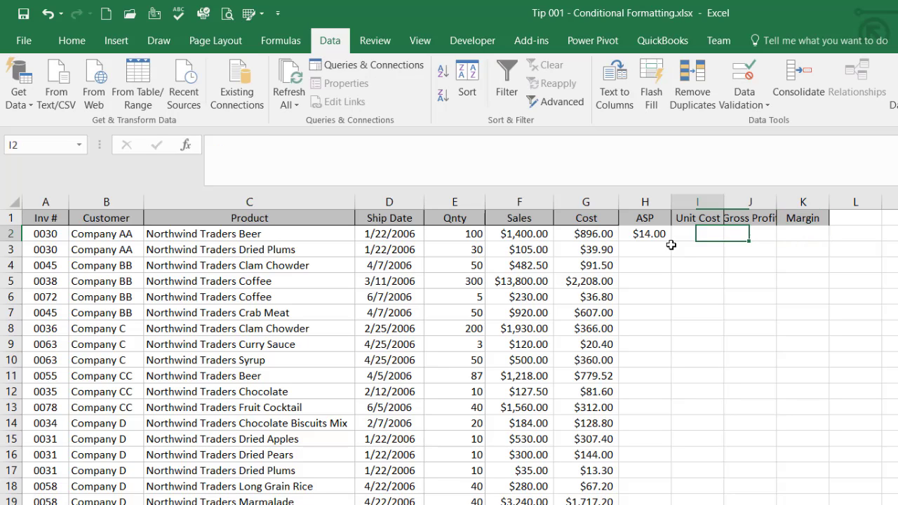
Calculate the first row's Unit Cost in I2 as cost divided by quantity, =G2/E2.
text(=)
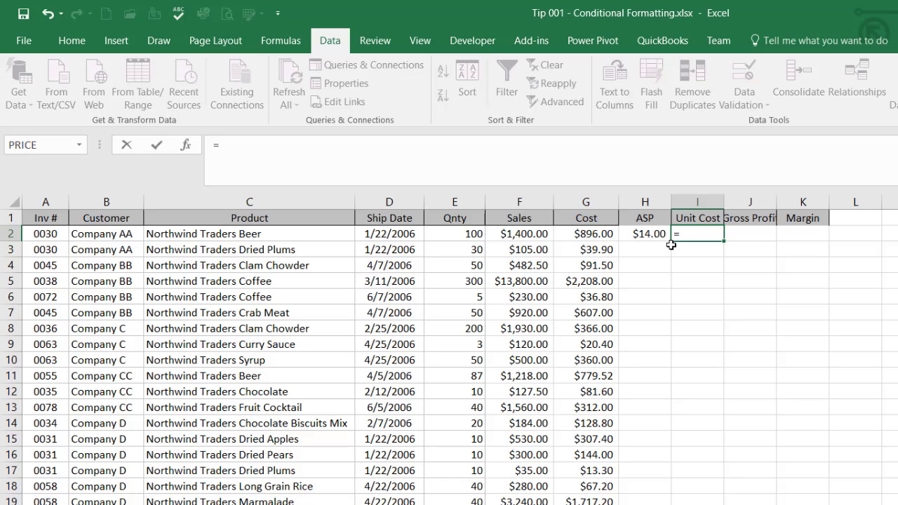
key(Left)
key(Left)
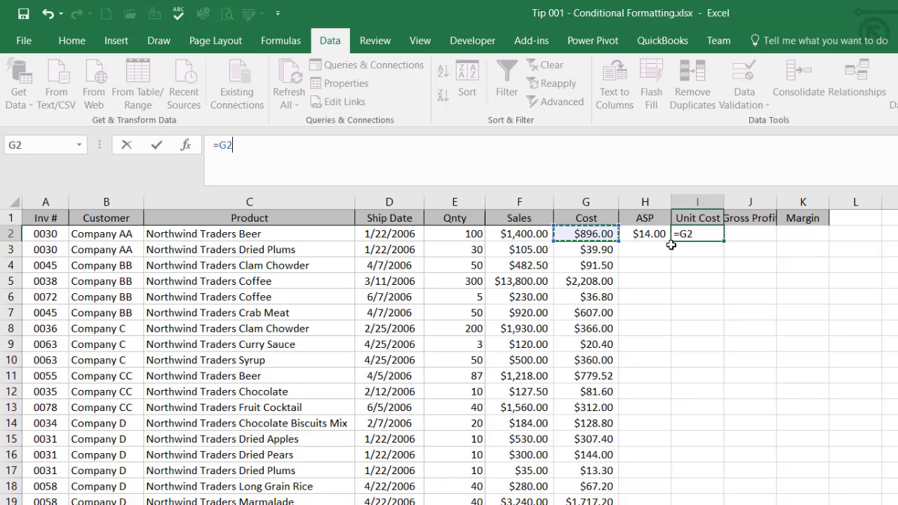
text(/)
key(Left)
key(Left)
key(Left)
key(Left)
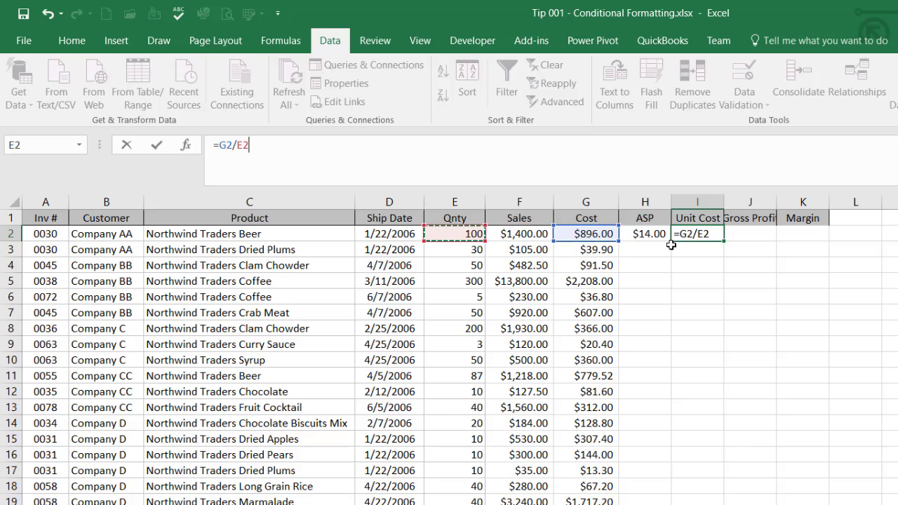
key(ctrl+Return)
Calculate the first row's Gross Profit in J2 as sales minus cost, =F2-G2.
key(Right)
key(Right)
key(Left)
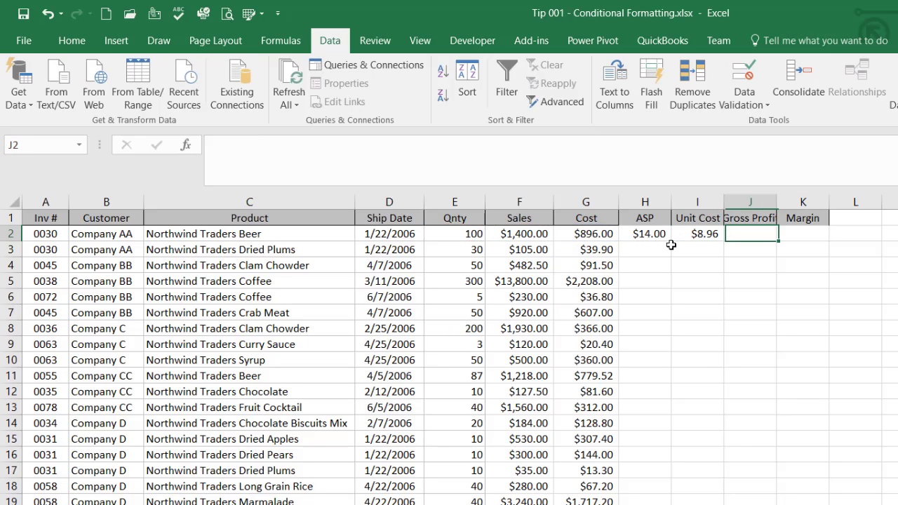
text(=)
key(Left)
key(Left)
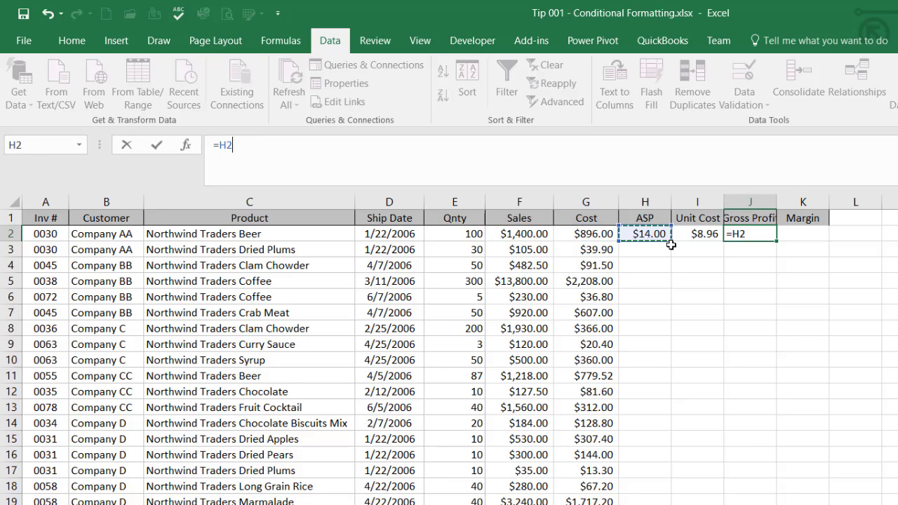
key(Left)
key(Left)
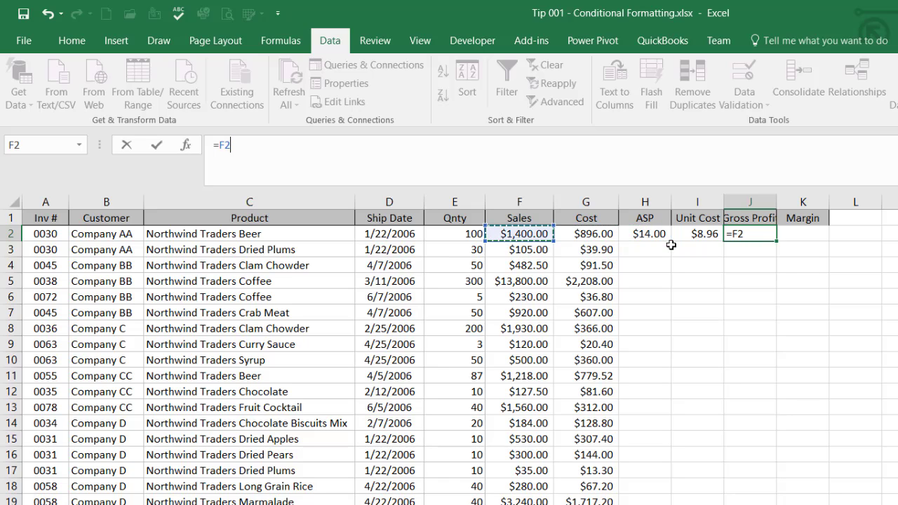
text(-)
key(Left)
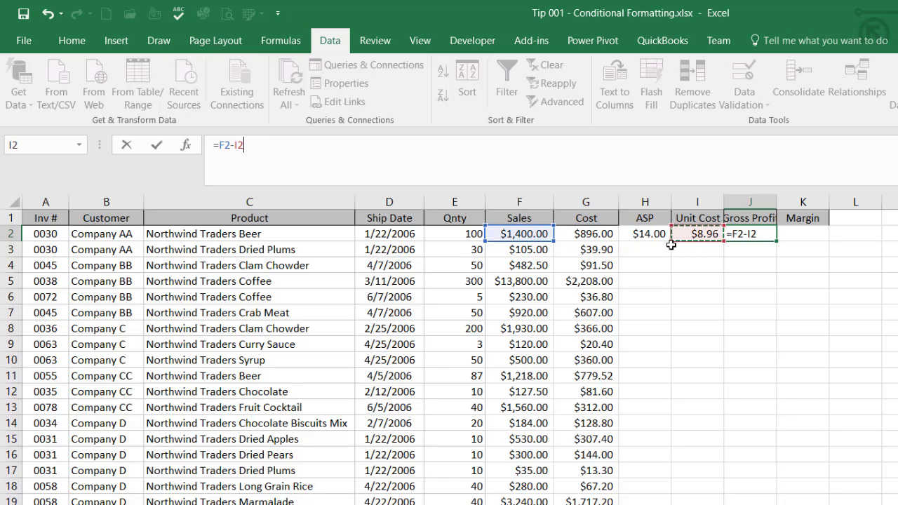
key(Left)
key(Left)
key(ctrl+Return)
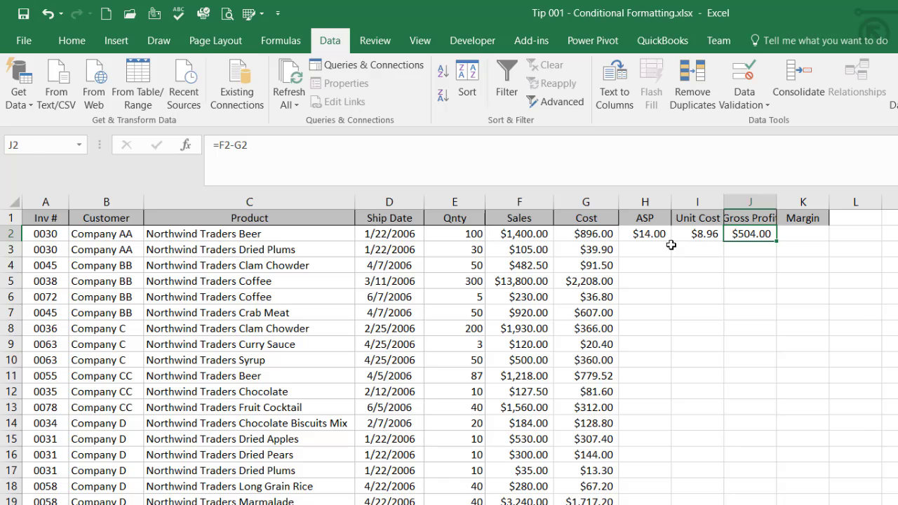
Calculate the Margin in K2 as gross profit divided by sales, =J2/F2, and format it as a percentage.
key(Right)
text(=)
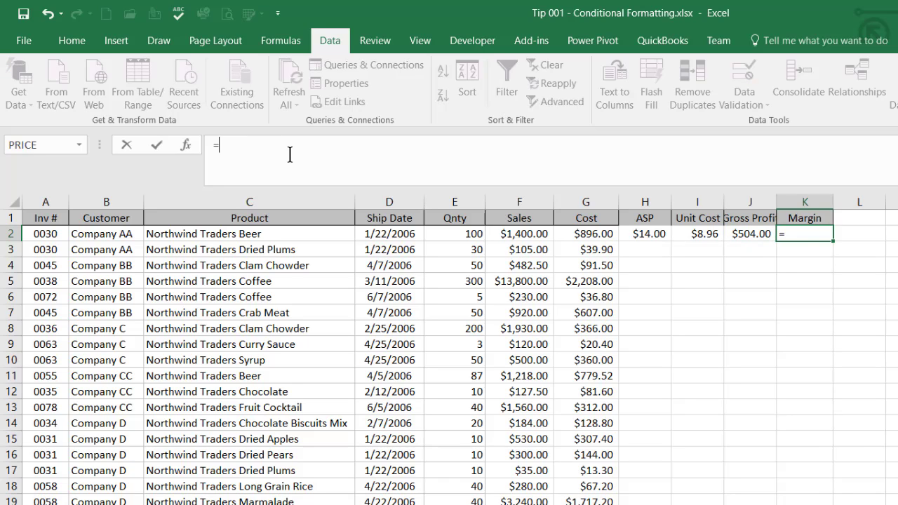
click(751, 236)
text(/)
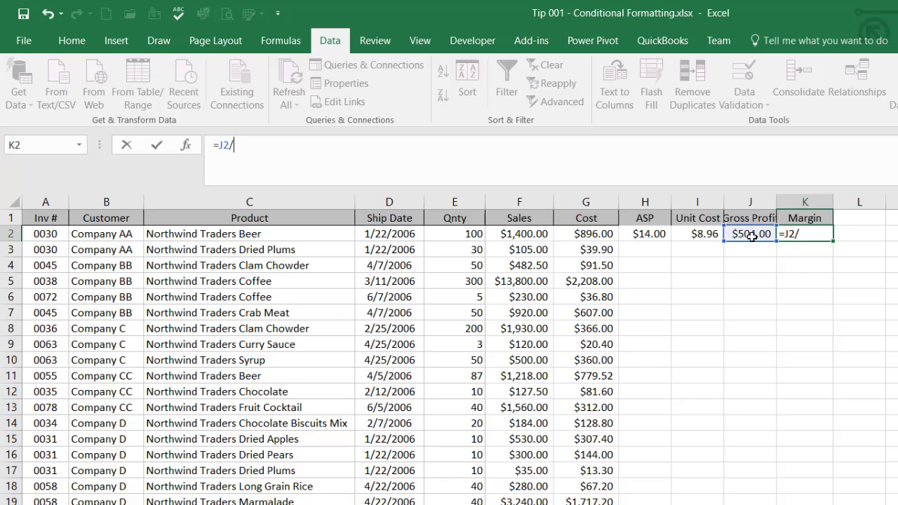
click(511, 231)
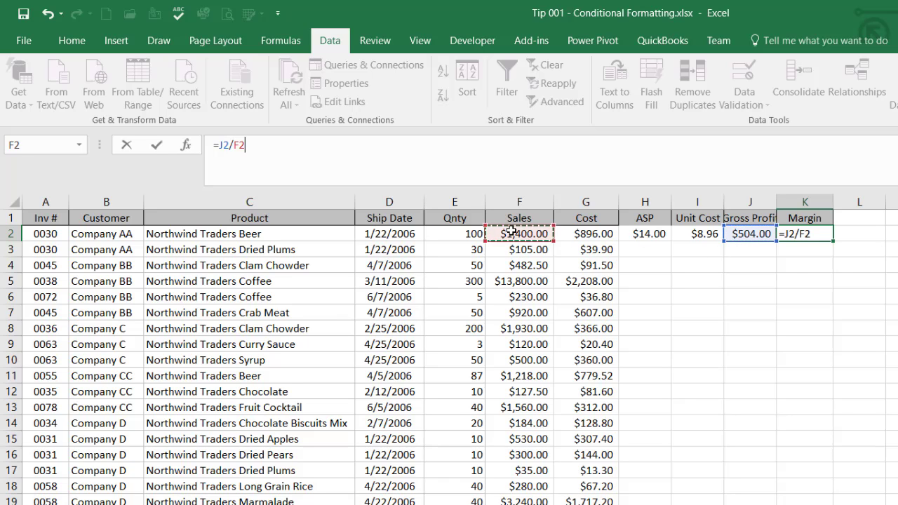
key(ctrl+Return)
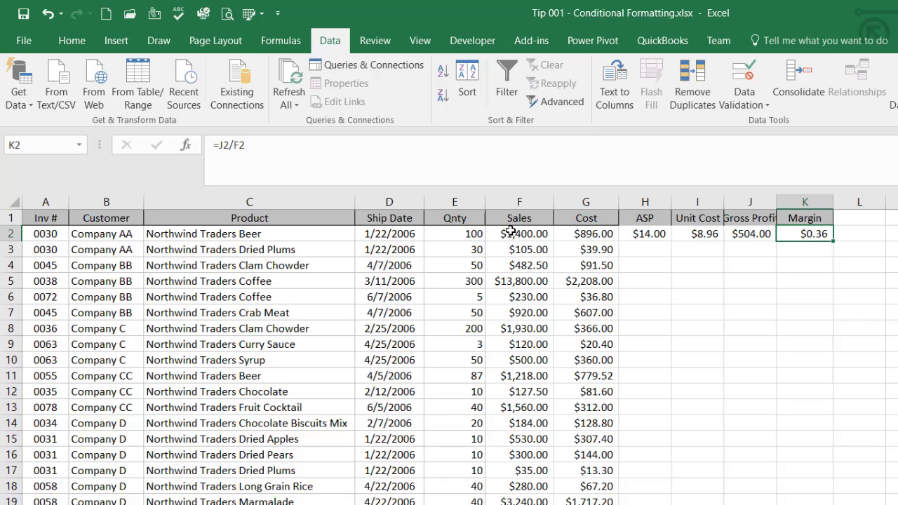
click(74, 40)
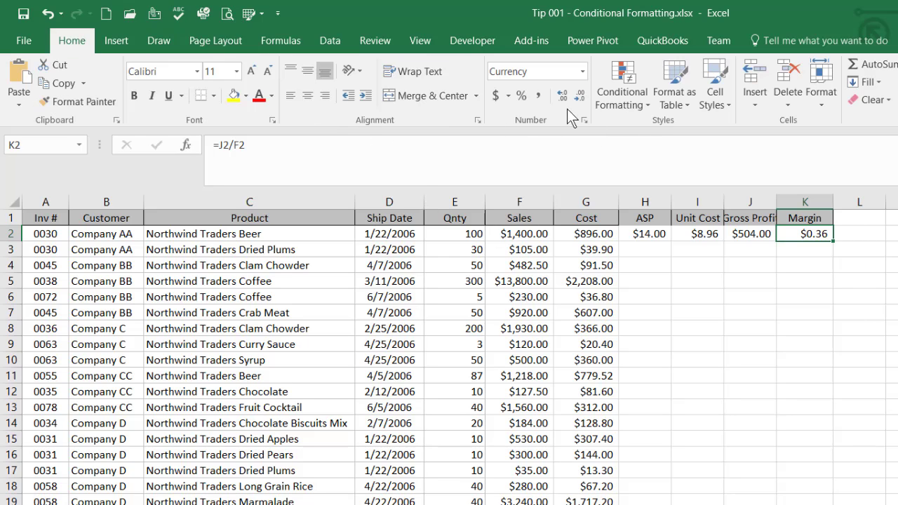
click(521, 95)
Fill the formulas in H2:K2 down through all data rows and widen columns J, I and H.
drag(647, 232, 821, 504)
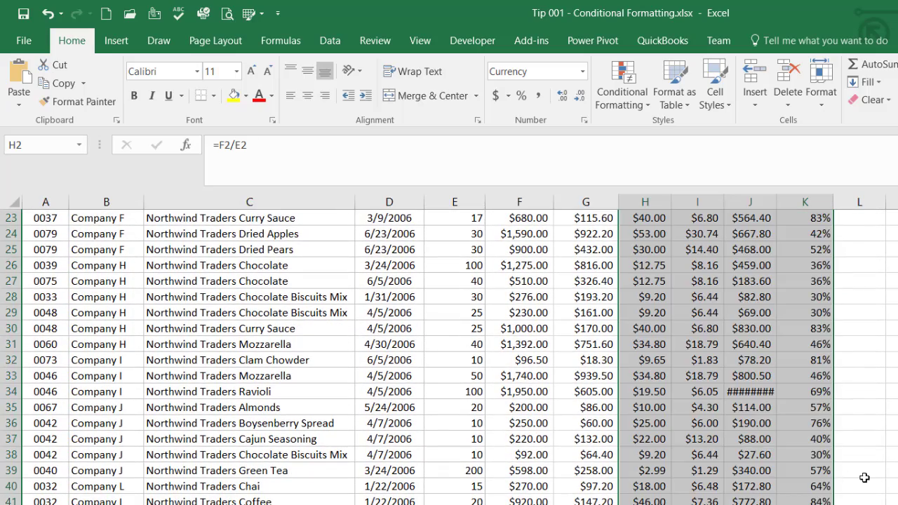
drag(777, 202, 791, 201)
drag(722, 201, 732, 202)
drag(671, 201, 679, 202)
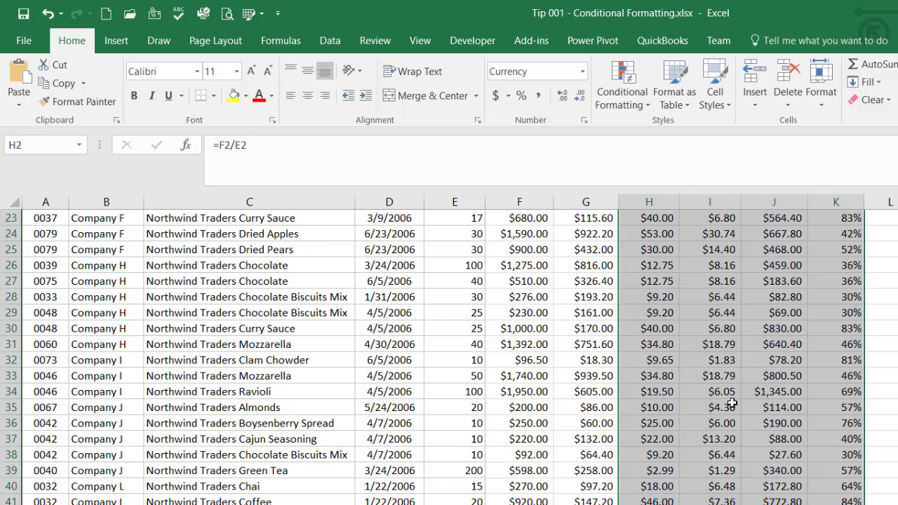
Subtotal the whole sales table at each change in Customer, summing the Qnty, Sales, Cost and Gross Profit columns.
scroll(732, 403, up, 1)
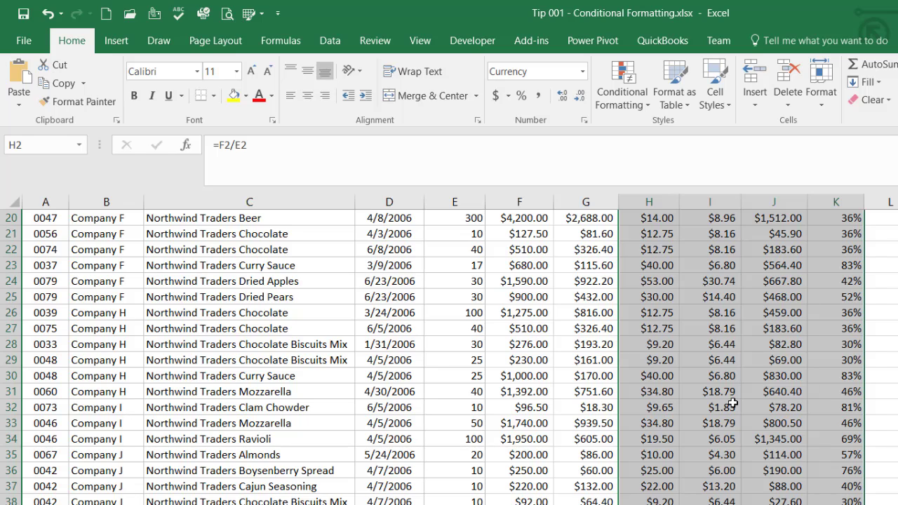
key(ctrl+Home)
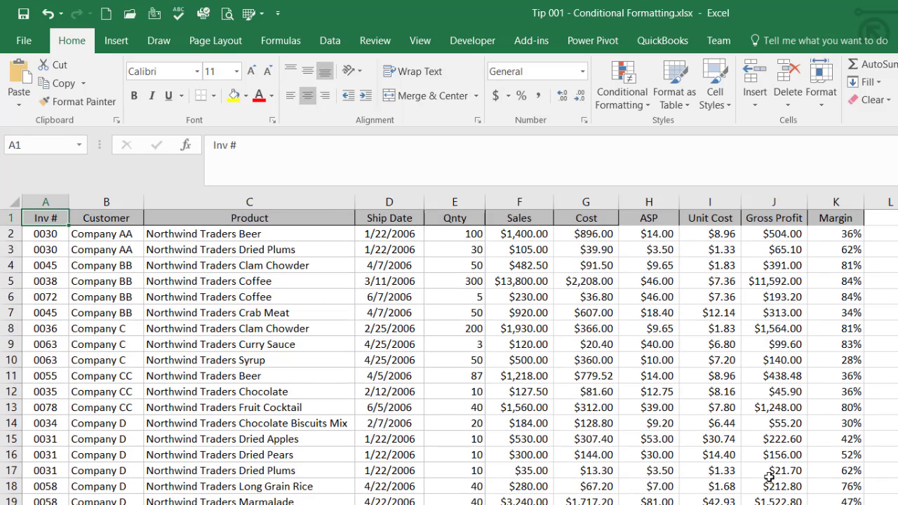
key(ctrl+a)
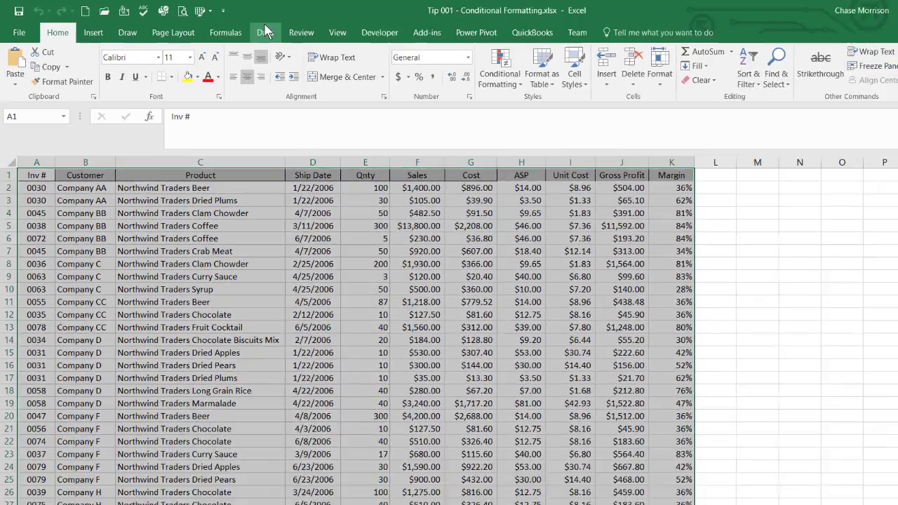
click(265, 32)
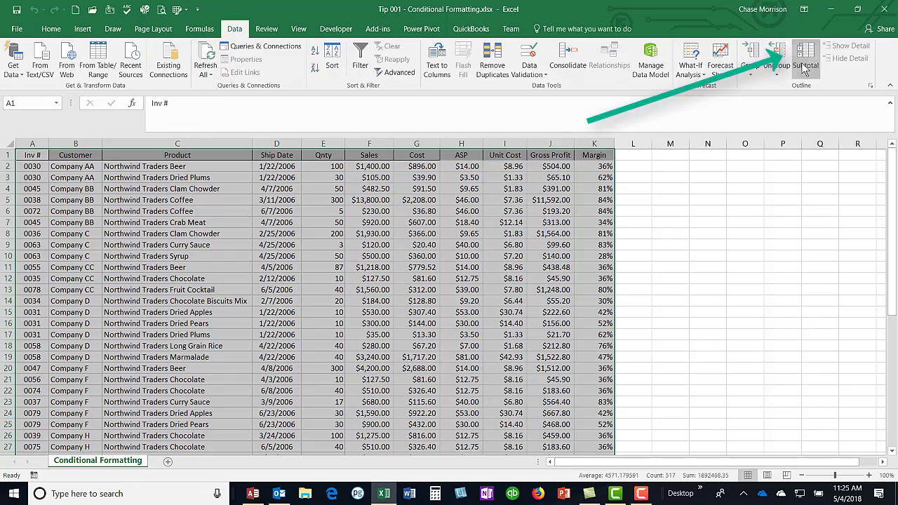
click(803, 62)
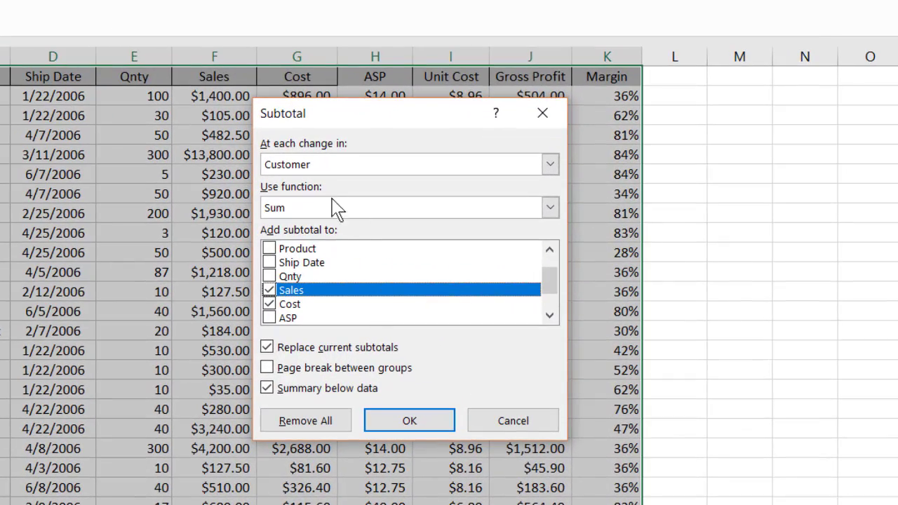
click(269, 277)
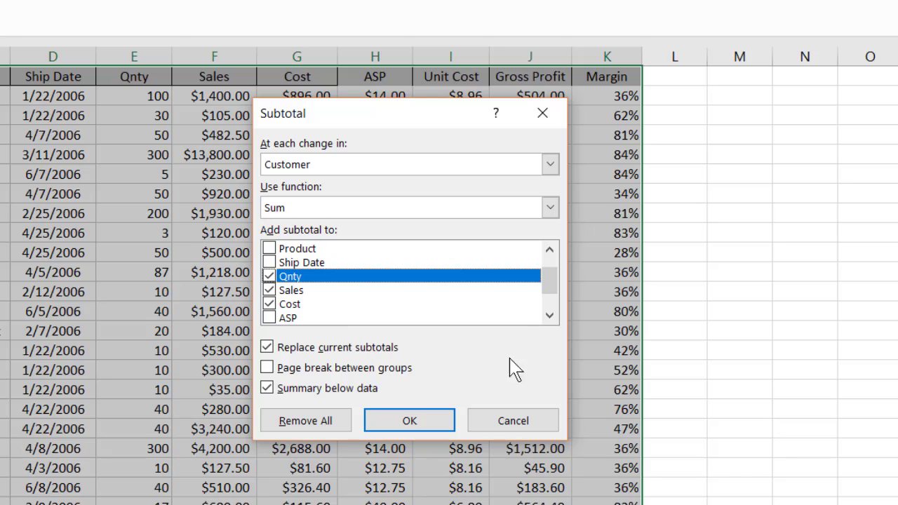
click(549, 316)
click(550, 317)
click(550, 317)
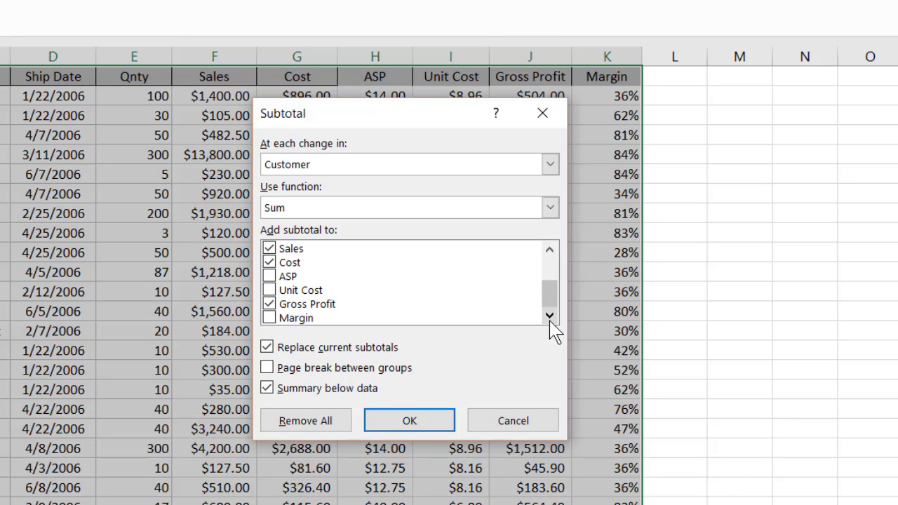
click(270, 305)
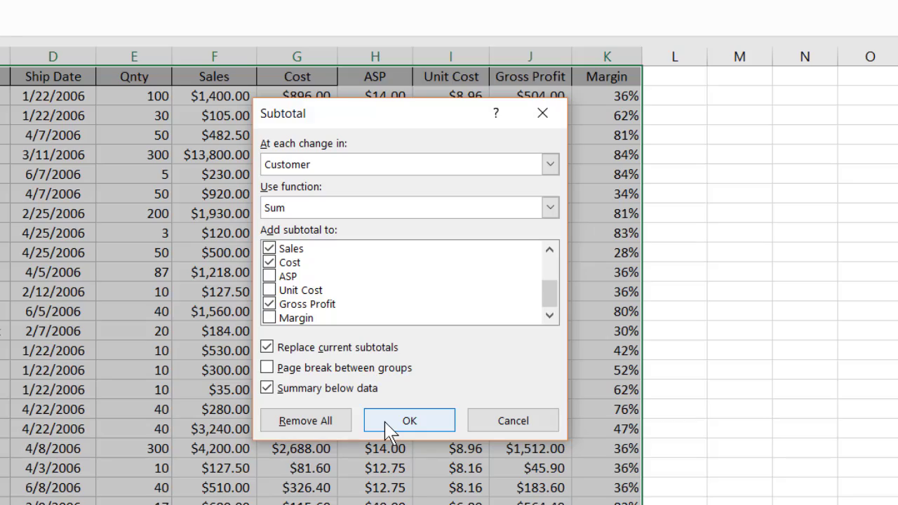
click(406, 421)
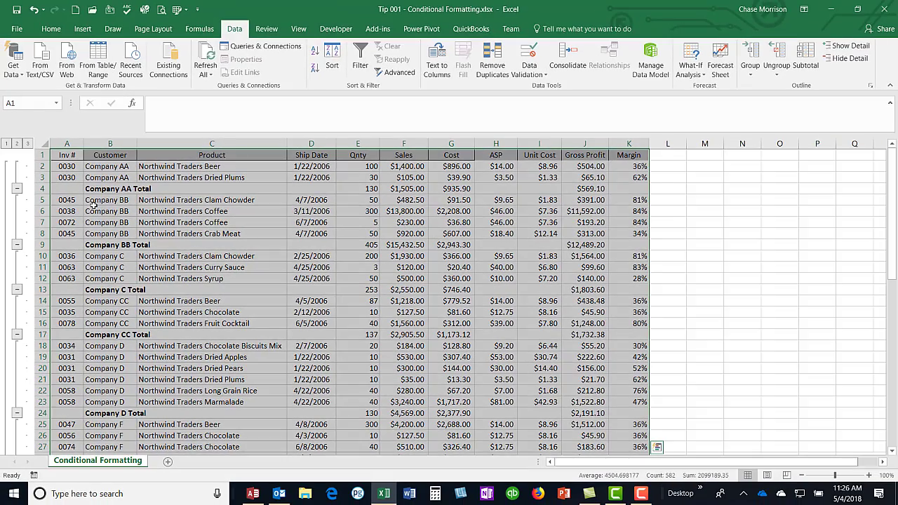
Examine the subtotal rows under each customer group, such as Company F Total and Company H Total.
click(93, 207)
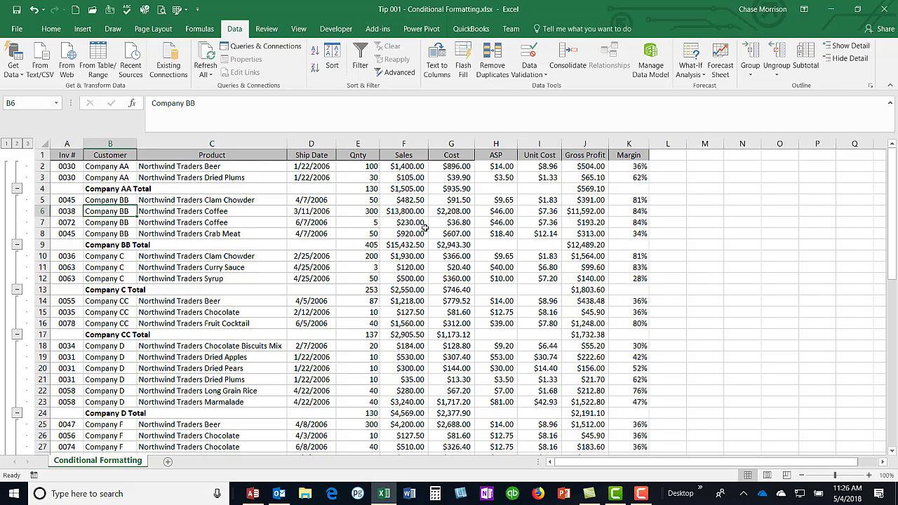
scroll(424, 227, down, 5)
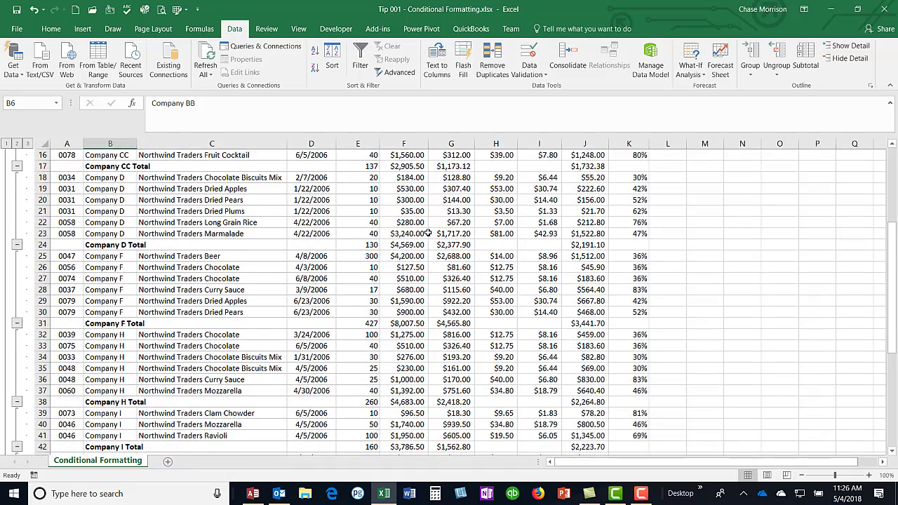
scroll(428, 233, down, 3)
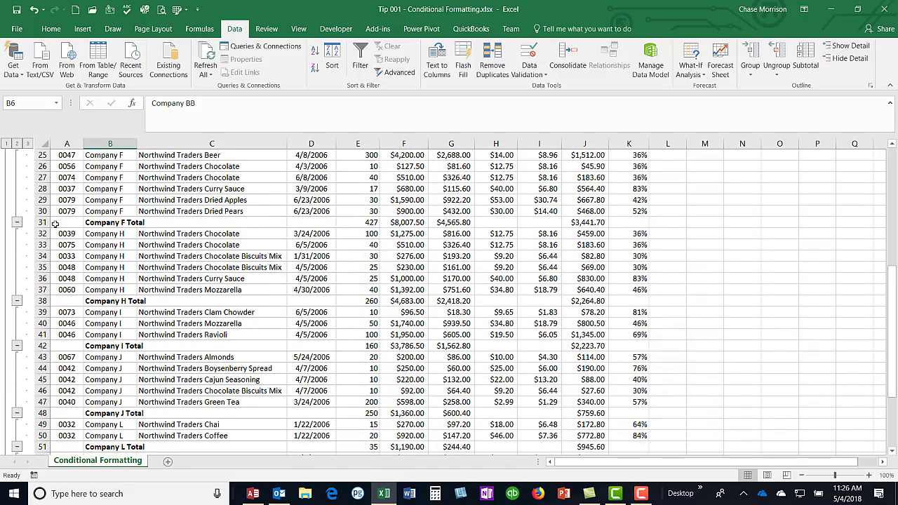
click(42, 223)
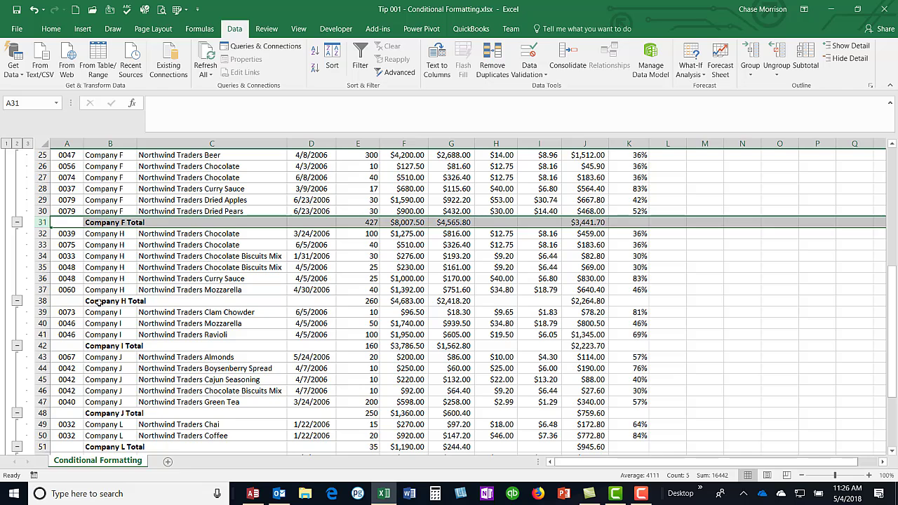
click(368, 279)
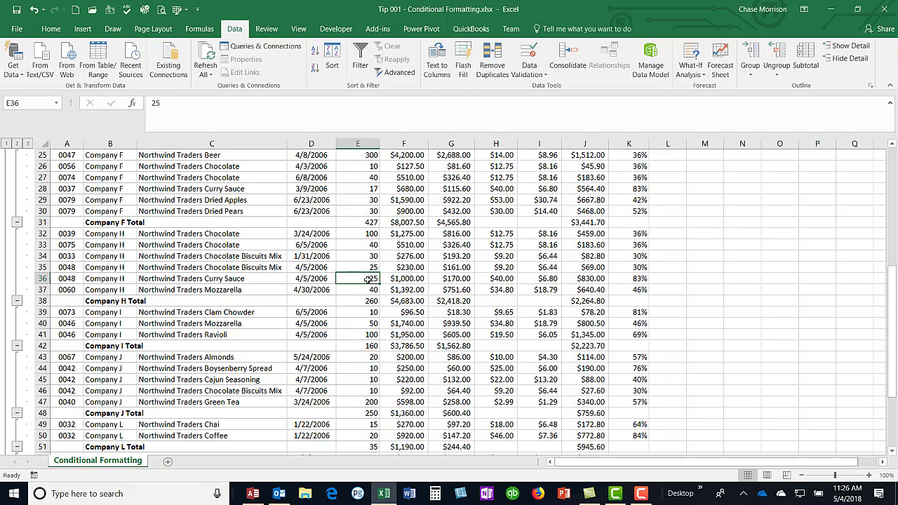
click(91, 302)
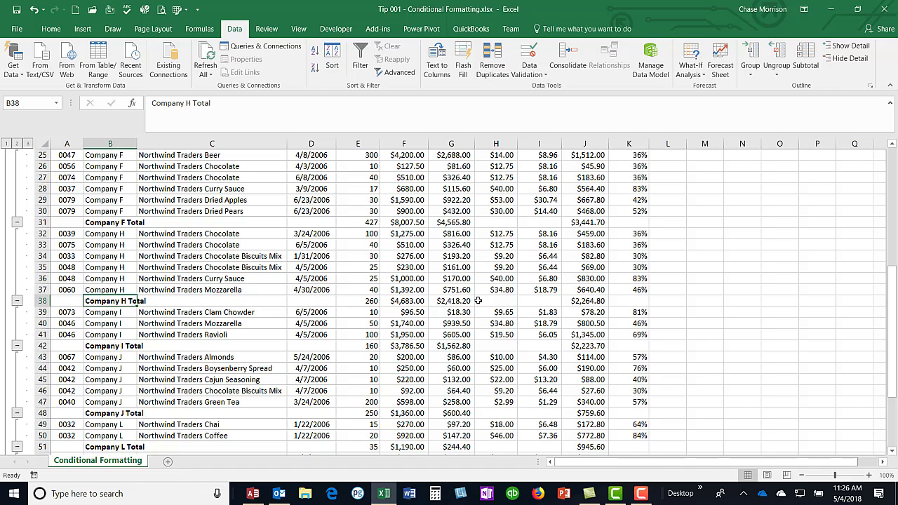
scroll(391, 313, up, 8)
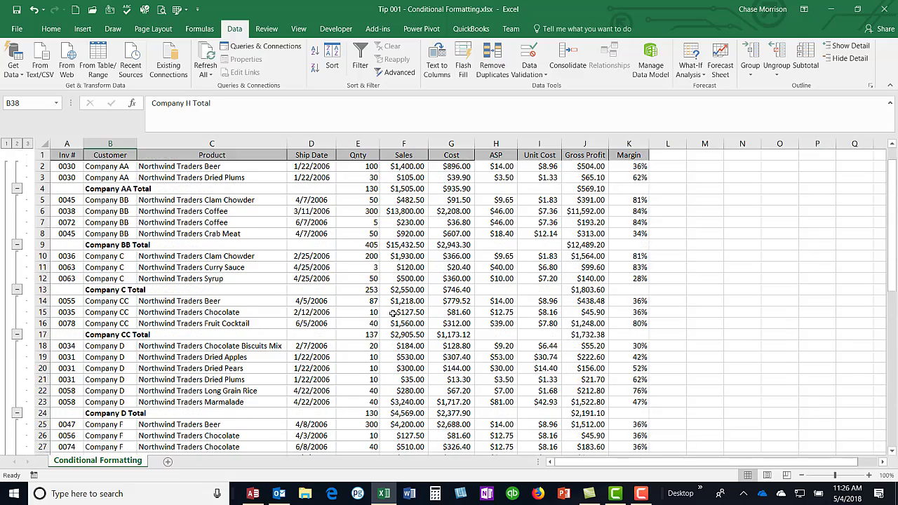
Create a formula-based conditional formatting rule for A1:K60 with the formula =right($b1,5)="Total".
drag(67, 155, 625, 434)
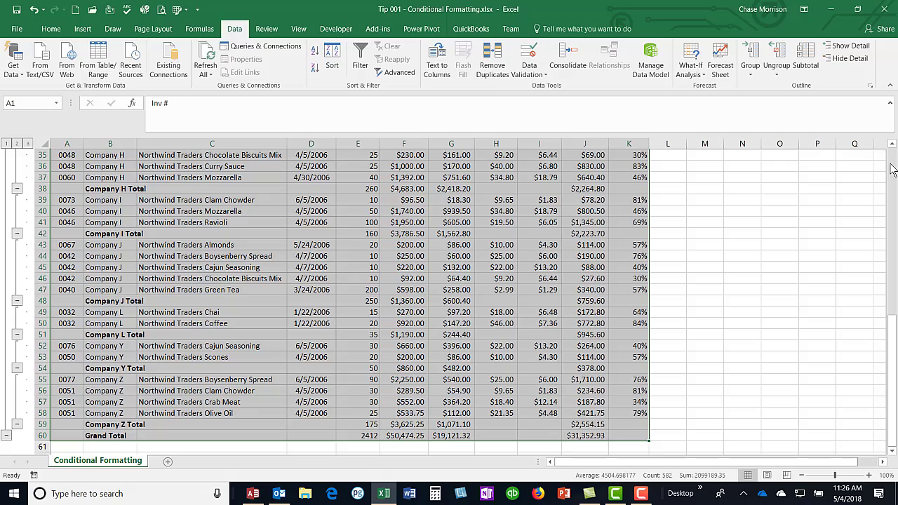
scroll(893, 163, up, 11)
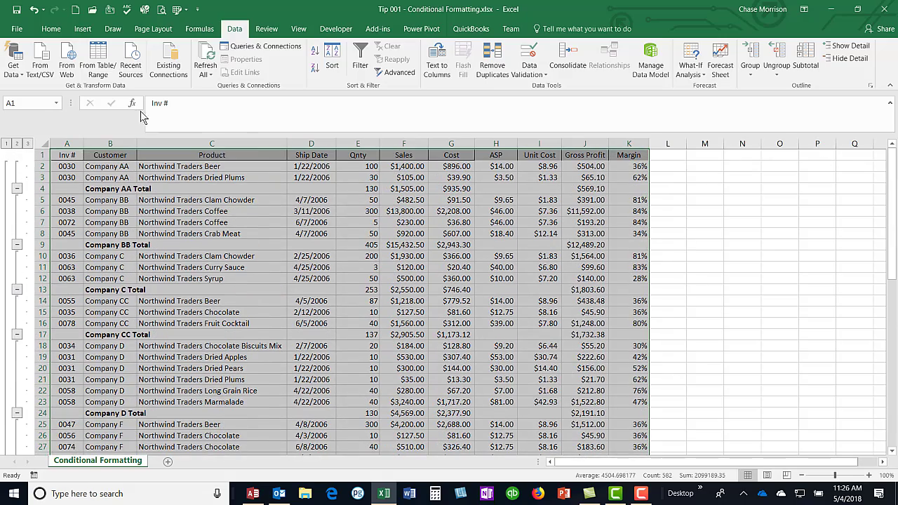
click(55, 34)
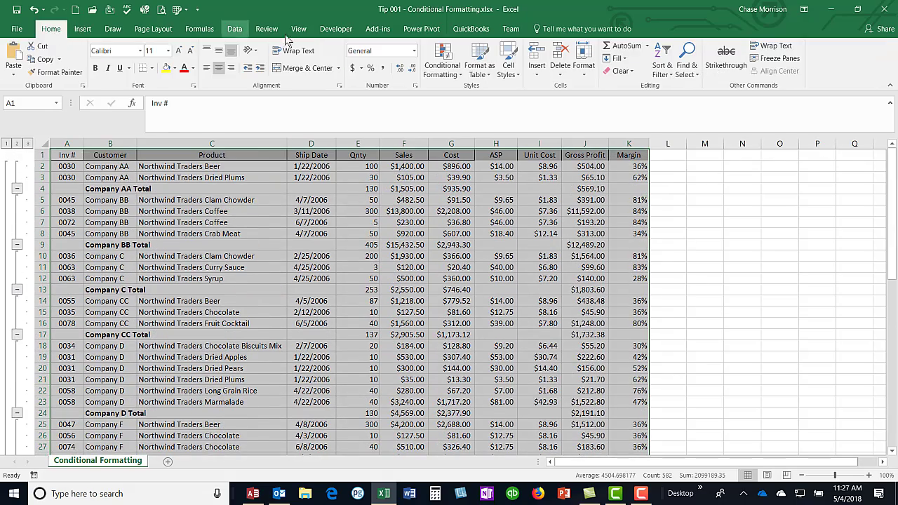
click(440, 70)
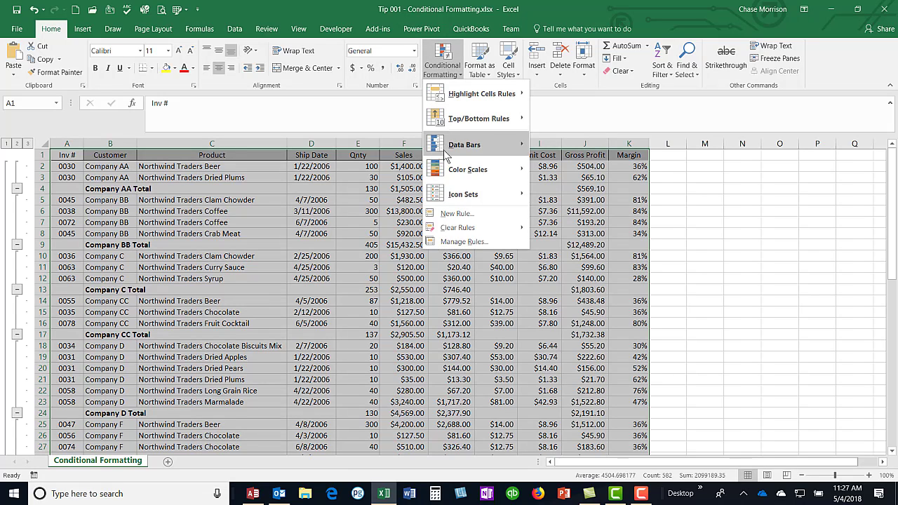
click(456, 214)
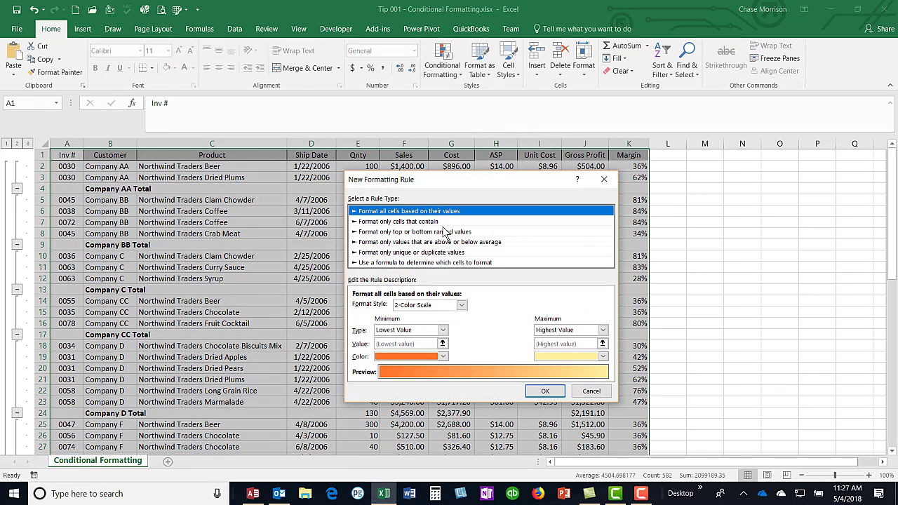
click(417, 262)
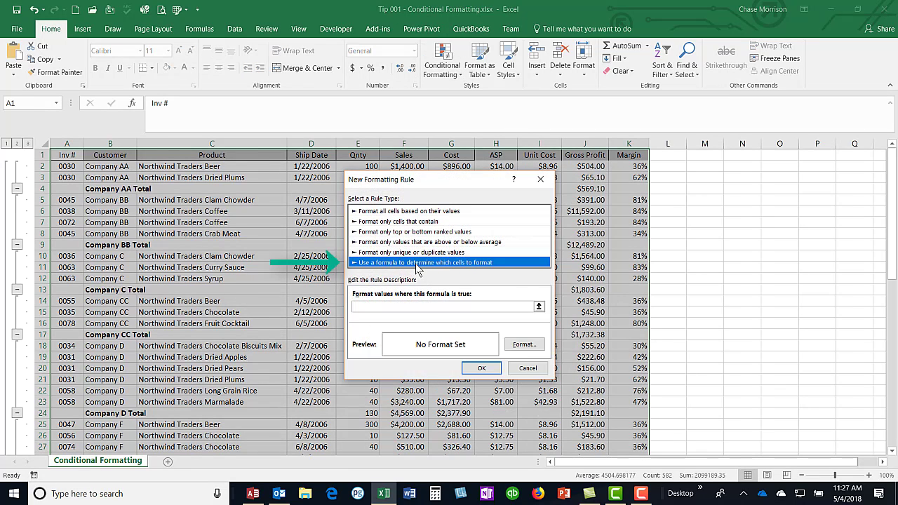
click(388, 306)
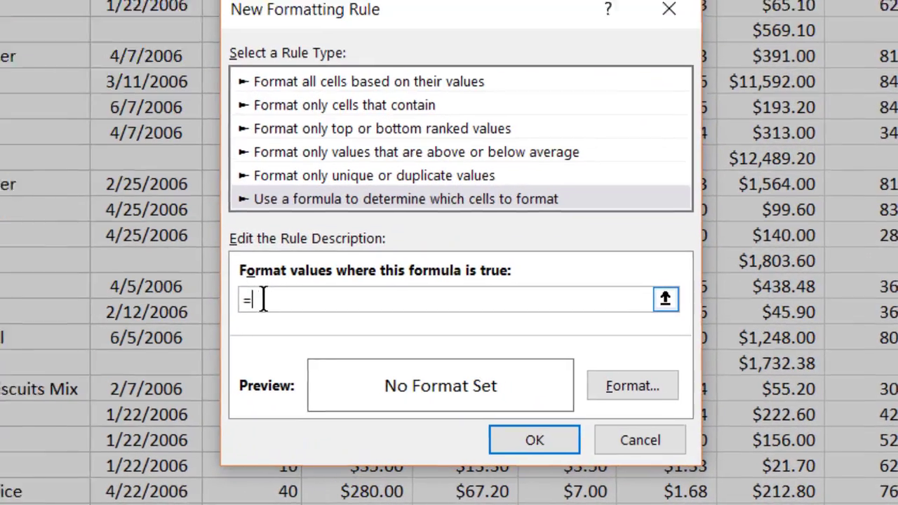
text(right)
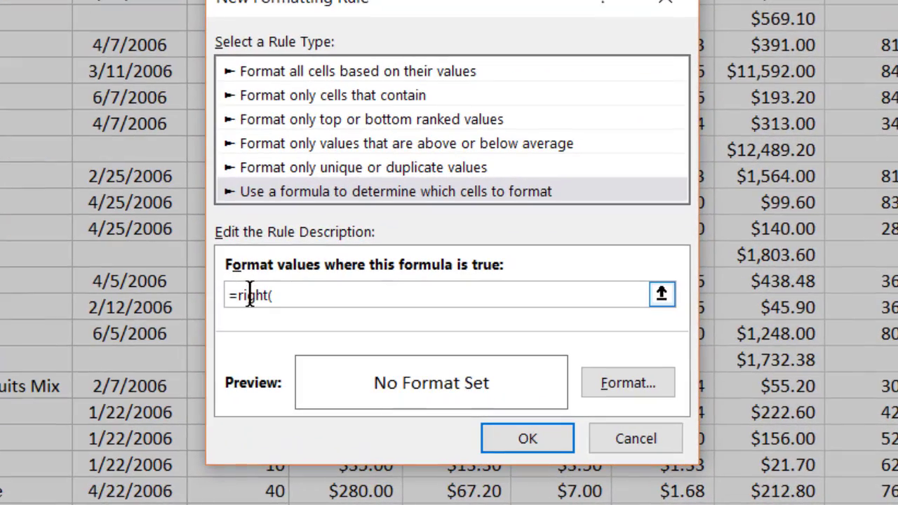
text(($b)
text(1,5)="Total")
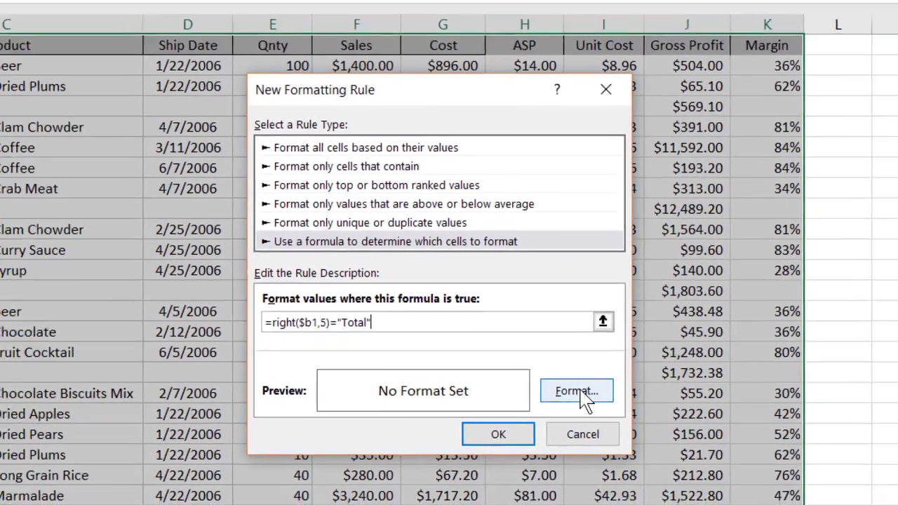
Set the rule's format to bold font with a top border.
click(630, 384)
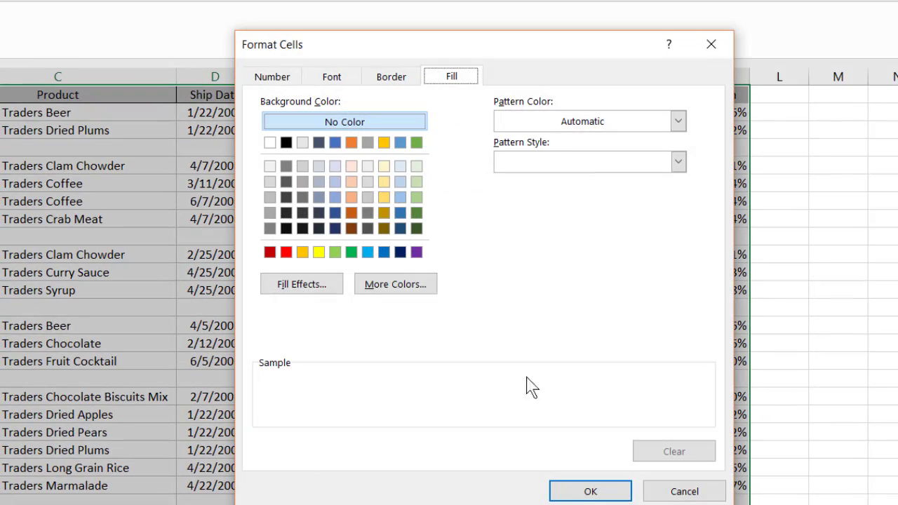
click(331, 79)
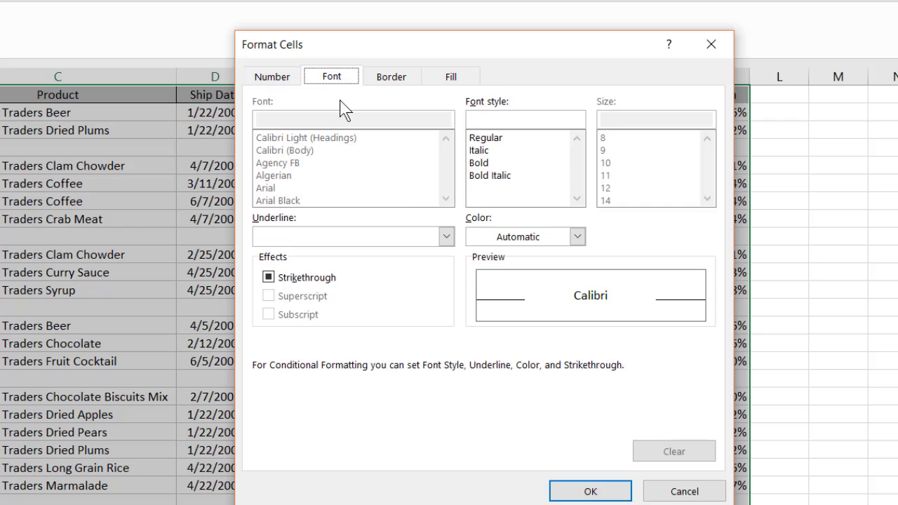
click(480, 163)
click(397, 79)
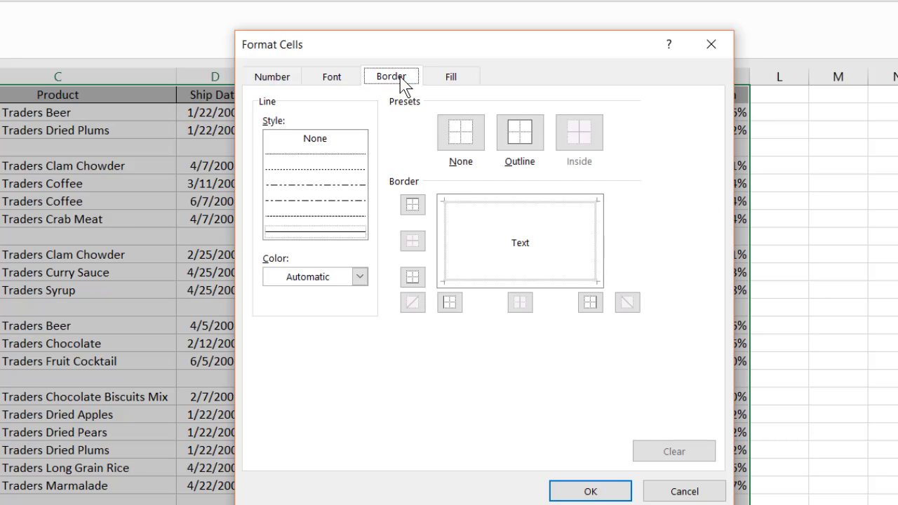
click(468, 202)
Give the rule's format a light gold background fill and apply the rule to the table.
click(449, 77)
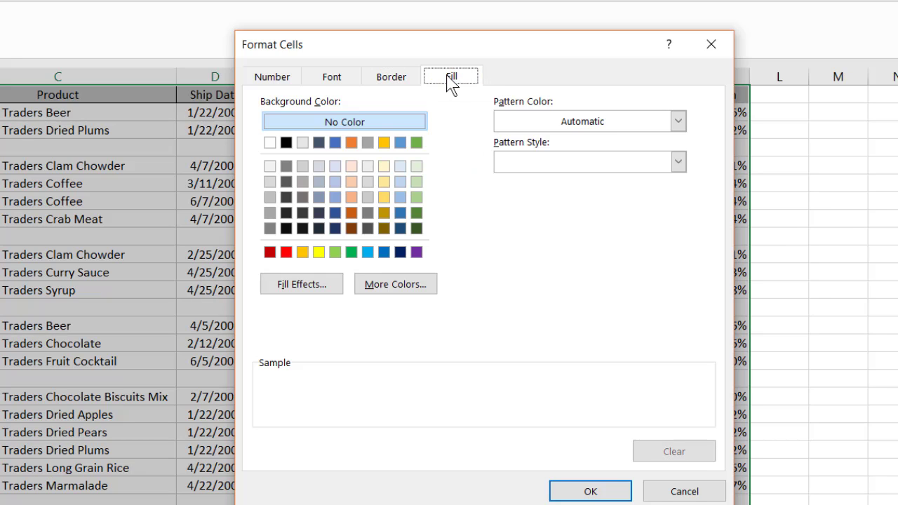
click(384, 166)
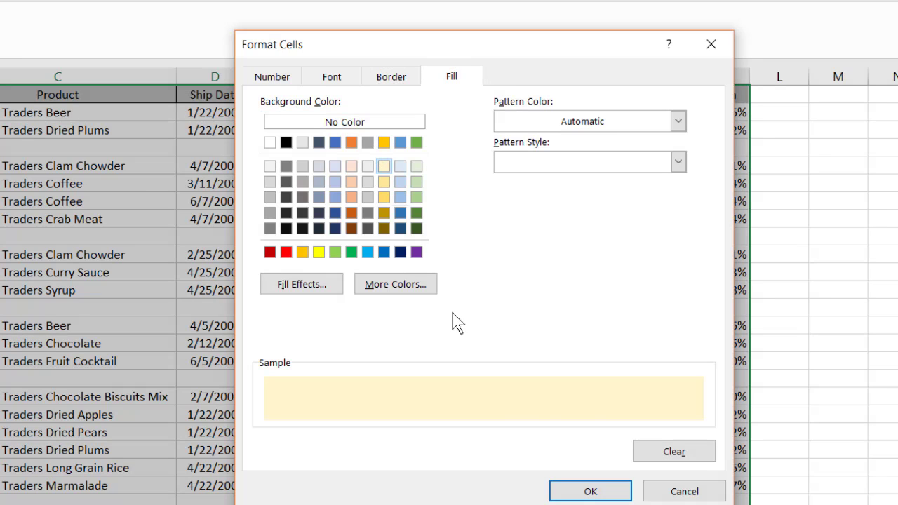
click(588, 492)
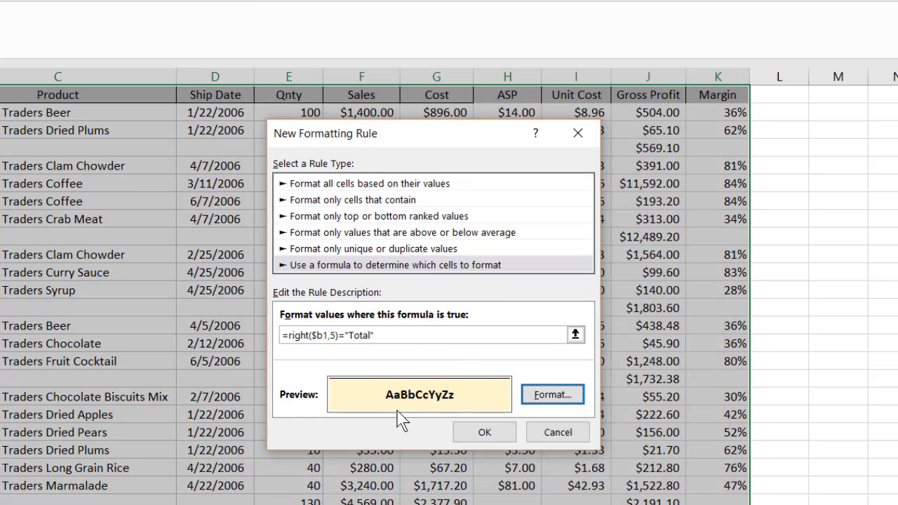
click(482, 434)
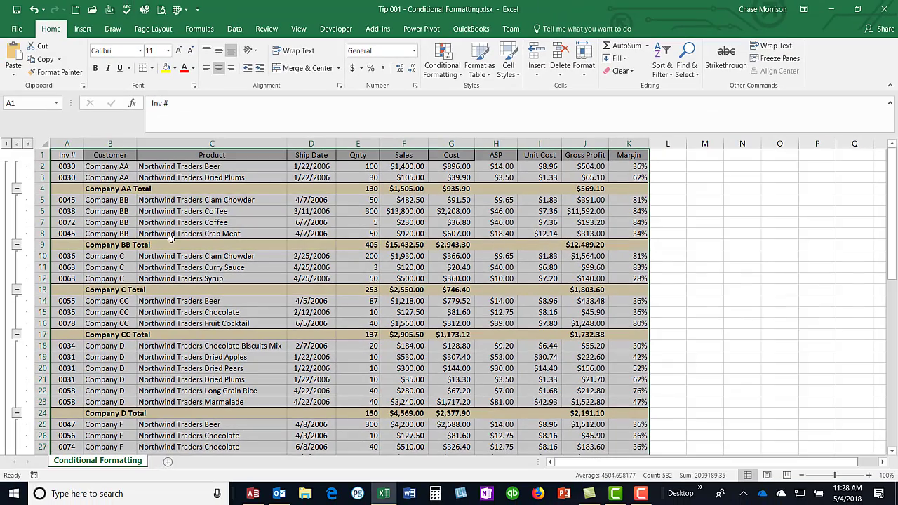
click(326, 254)
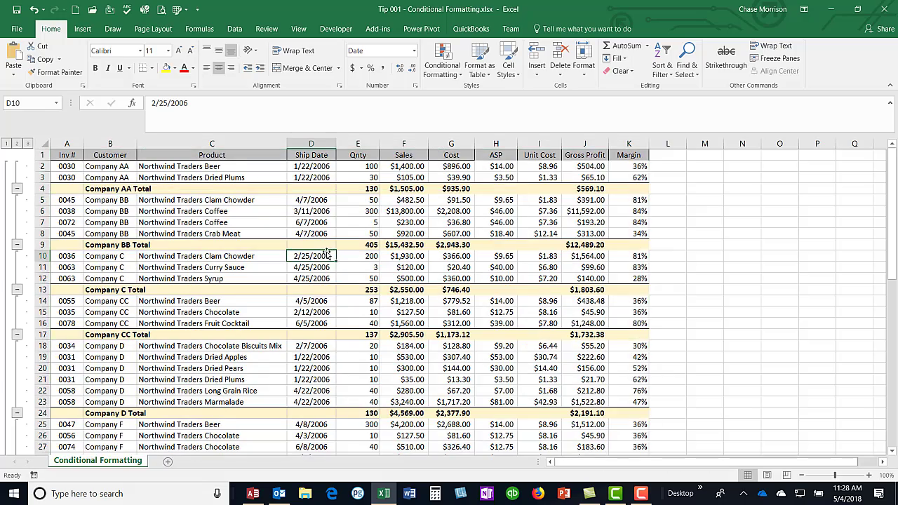
scroll(307, 316, down, 8)
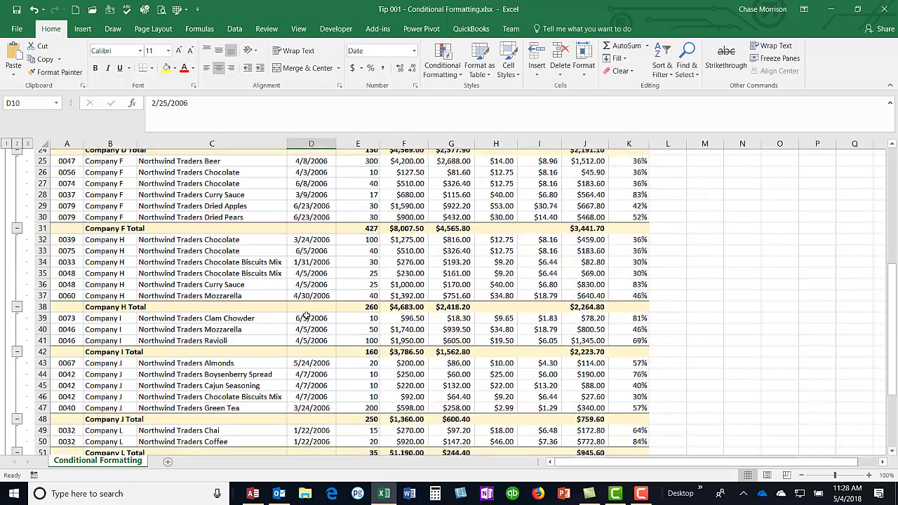
scroll(307, 315, down, 4)
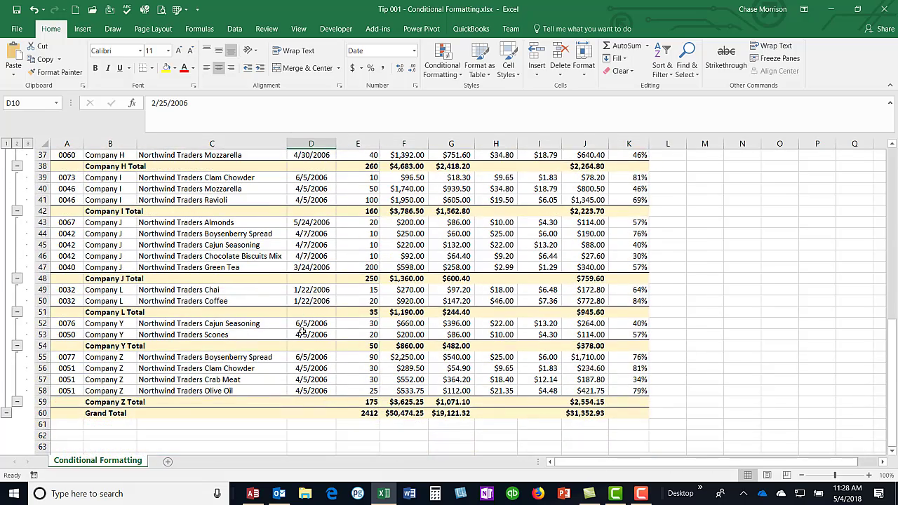
Fill the ASP formula from H2 down through the Grand Total row so every subtotal row has a value.
scroll(302, 332, up, 12)
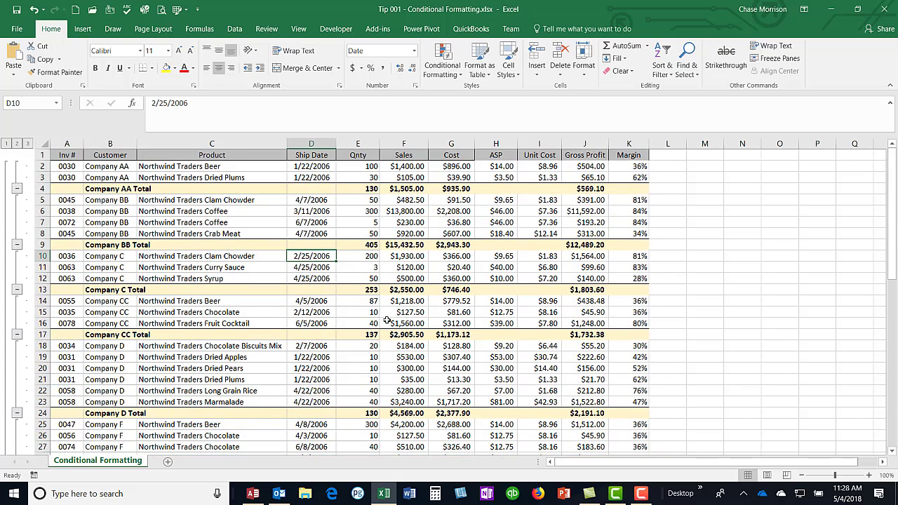
click(508, 168)
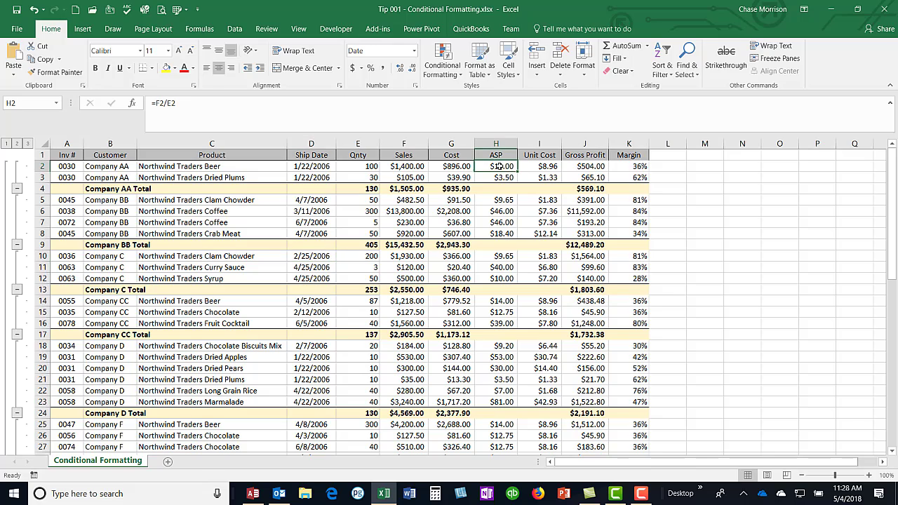
drag(519, 170, 519, 171)
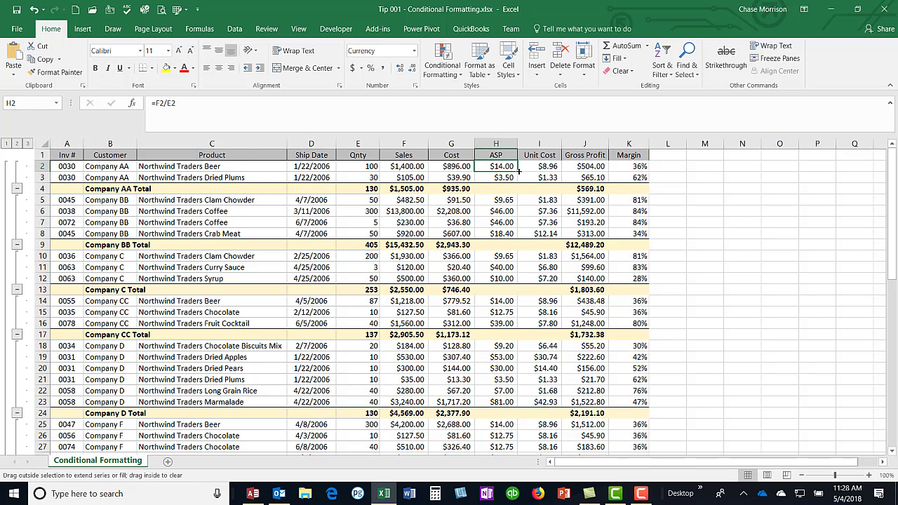
drag(518, 171, 503, 442)
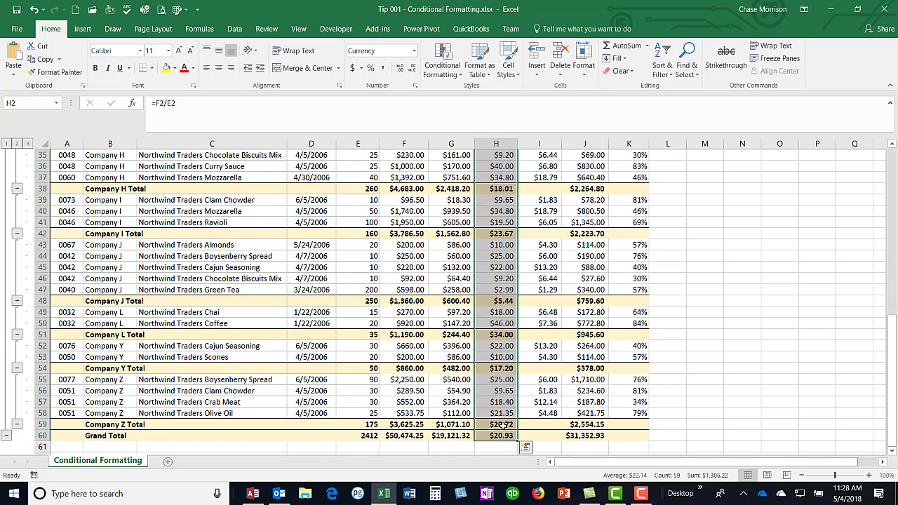
scroll(503, 425, up, 11)
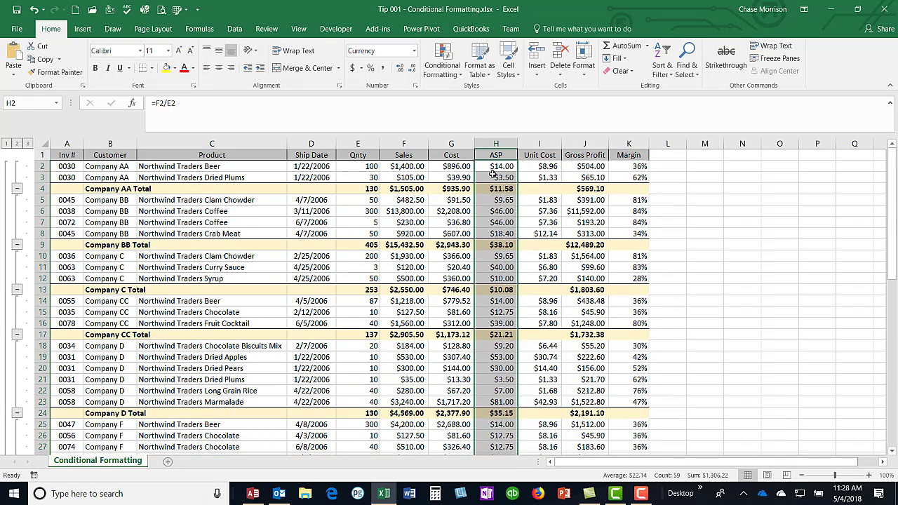
Fill the Unit Cost formula from I2 down through the Grand Total row, including all the company total rows.
click(548, 166)
mouse_move(561, 169)
mouse_down()
mouse_move(548, 475)
mouse_move(544, 440)
mouse_up()
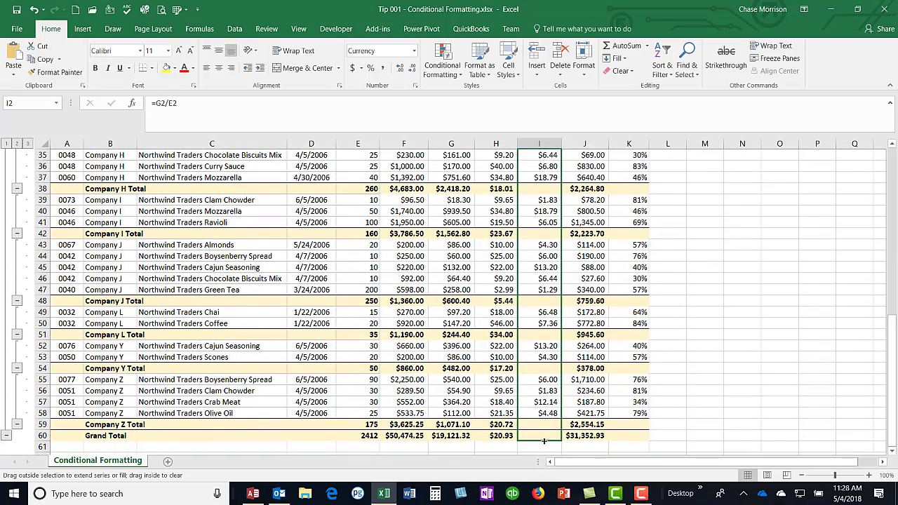
scroll(607, 293, up, 5)
scroll(607, 294, up, 6)
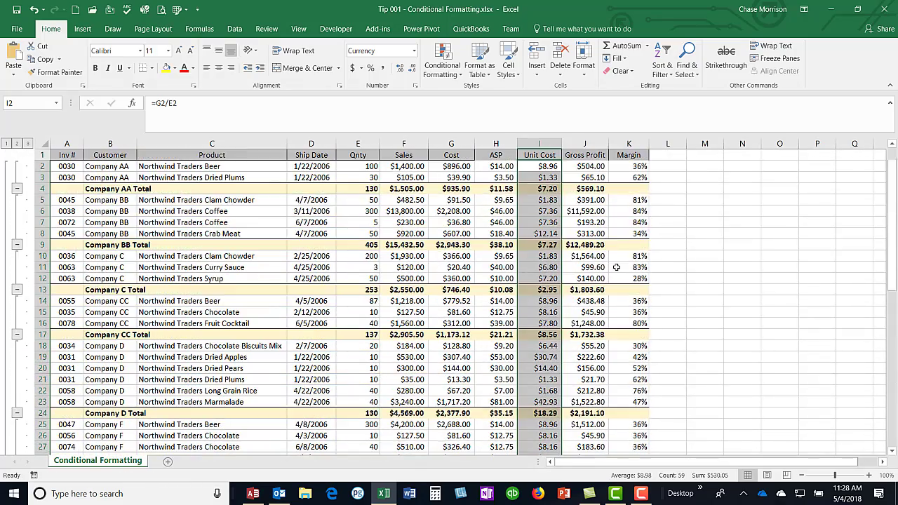
Fill the Margin formula from K2 down through the Grand Total row, including all the company total rows.
click(641, 168)
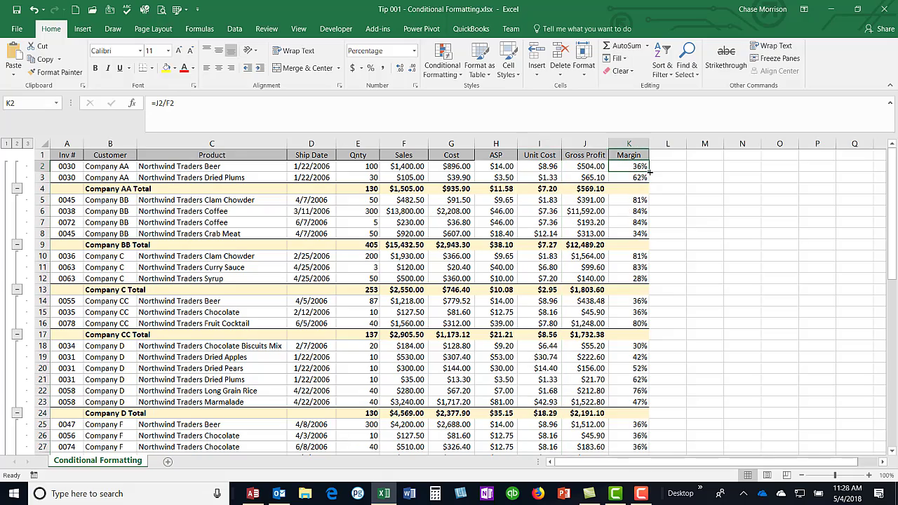
drag(649, 172, 637, 442)
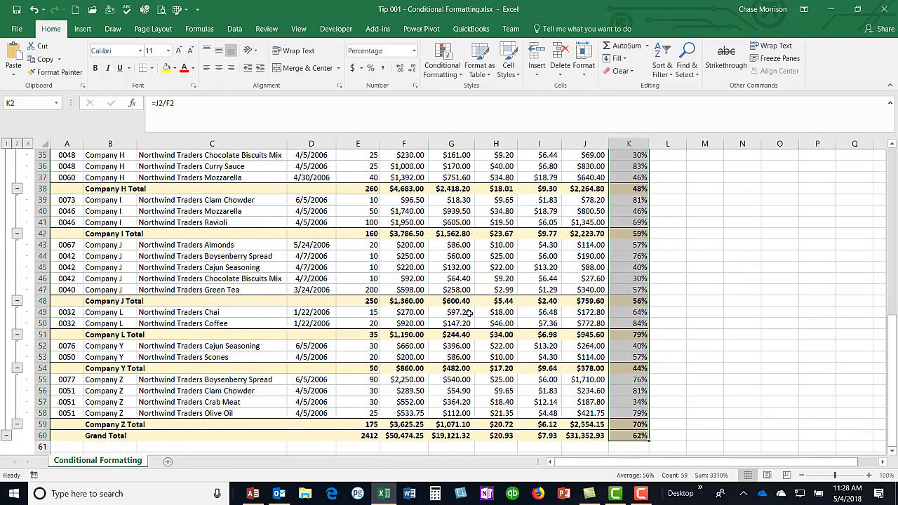
scroll(469, 313, up, 11)
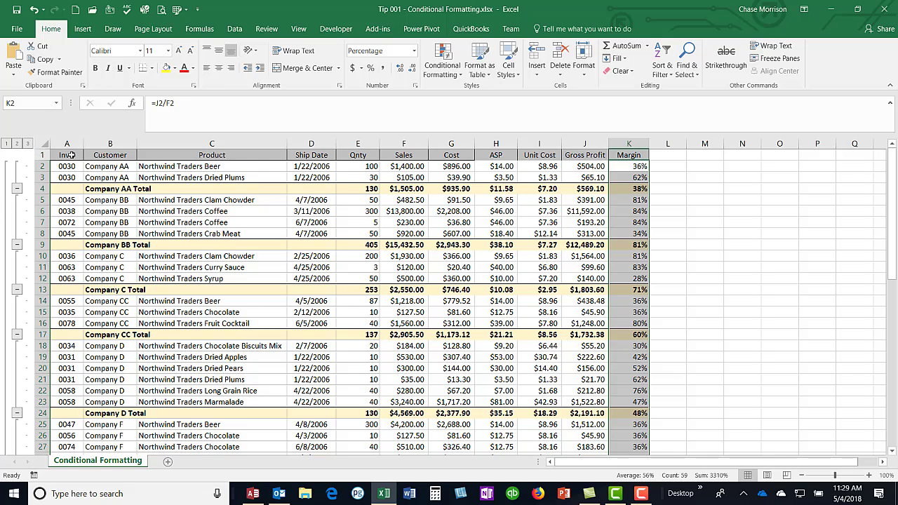
Turn on filtering for the whole subtotaled table, A1:K60.
drag(71, 155, 625, 436)
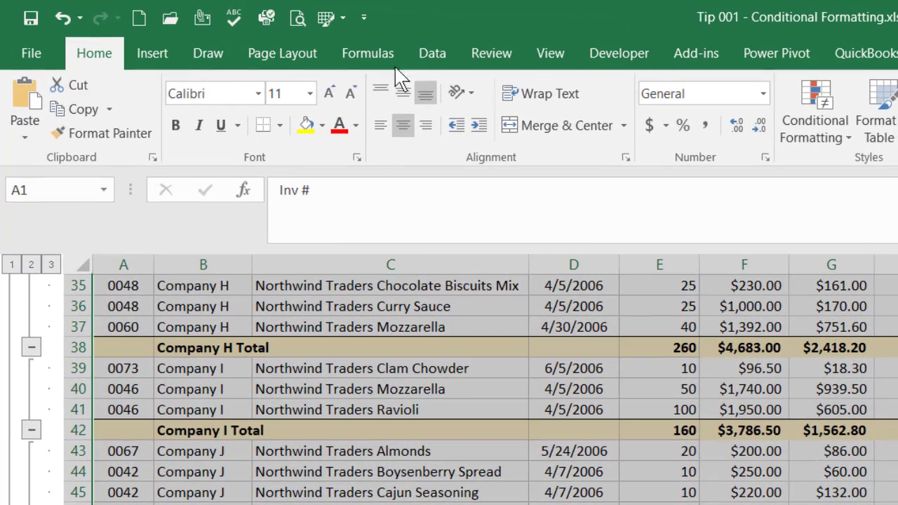
click(430, 56)
click(668, 112)
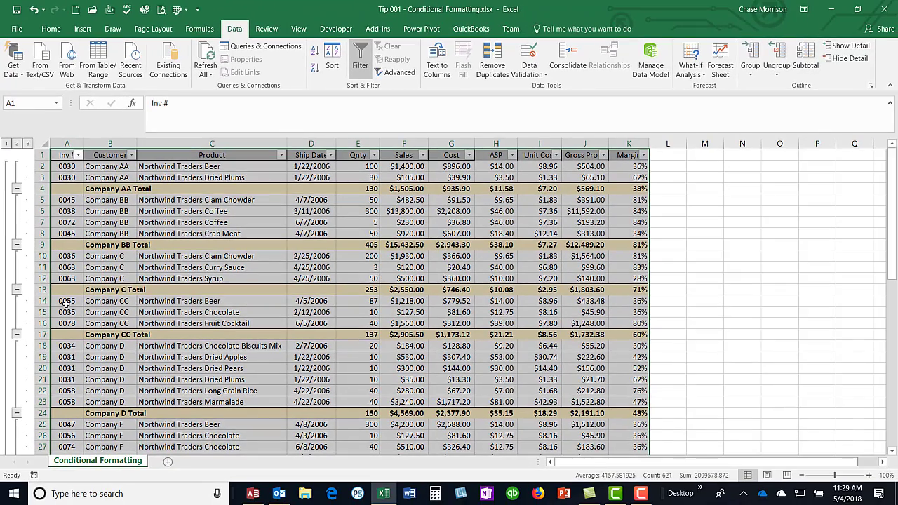
click(201, 290)
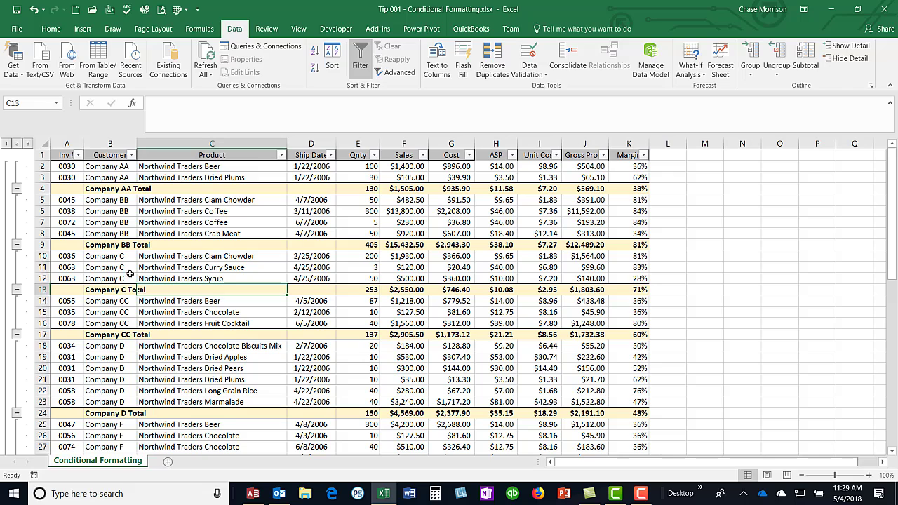
click(234, 202)
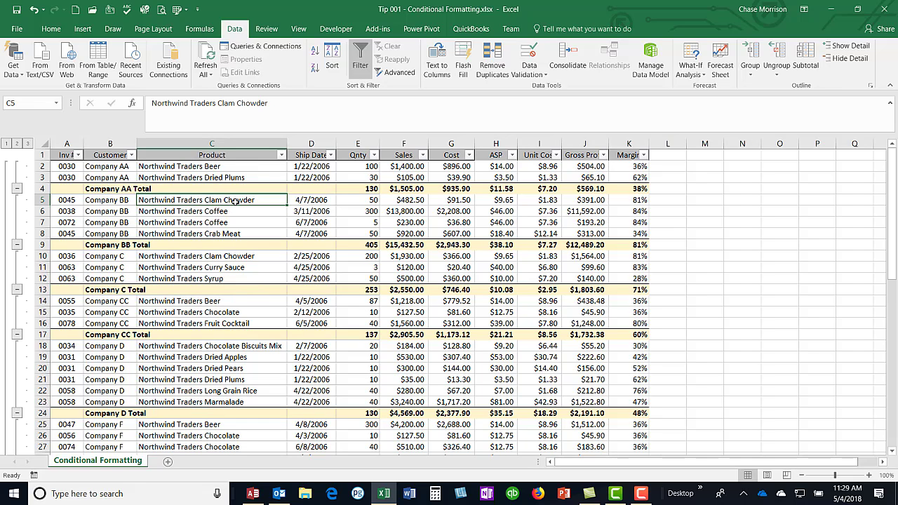
Filter the Product column to show only Northwind Traders Clam Chowder.
click(282, 157)
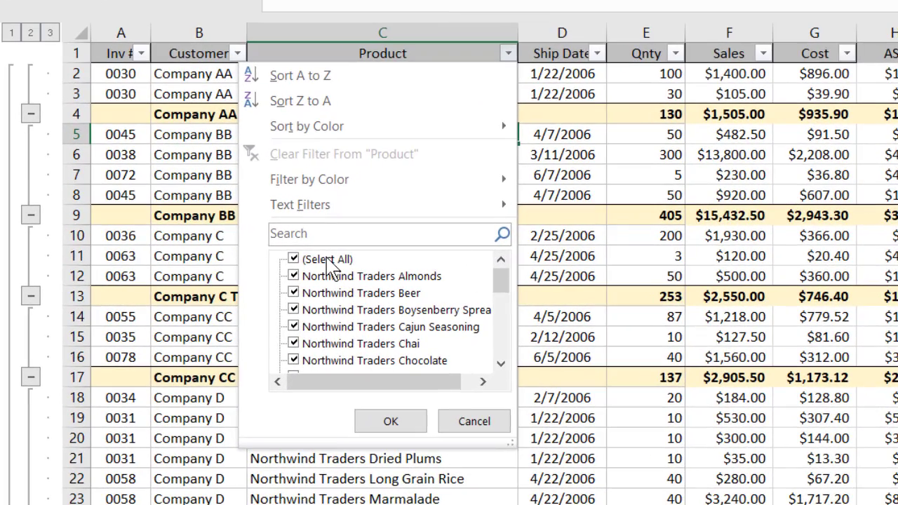
click(327, 258)
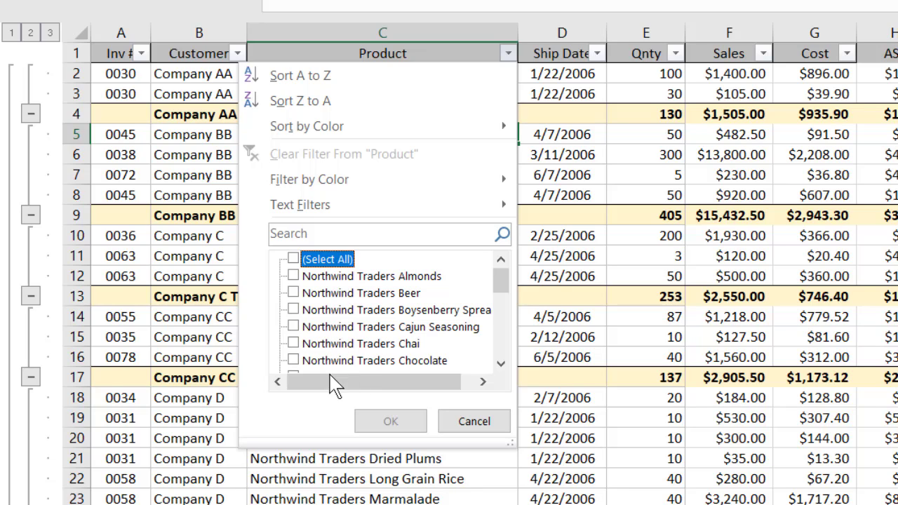
click(501, 363)
click(501, 364)
click(501, 364)
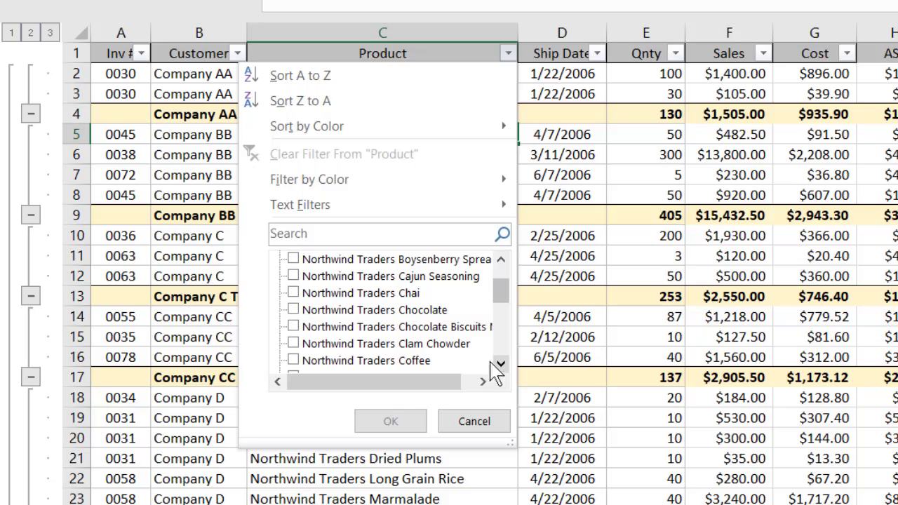
click(293, 343)
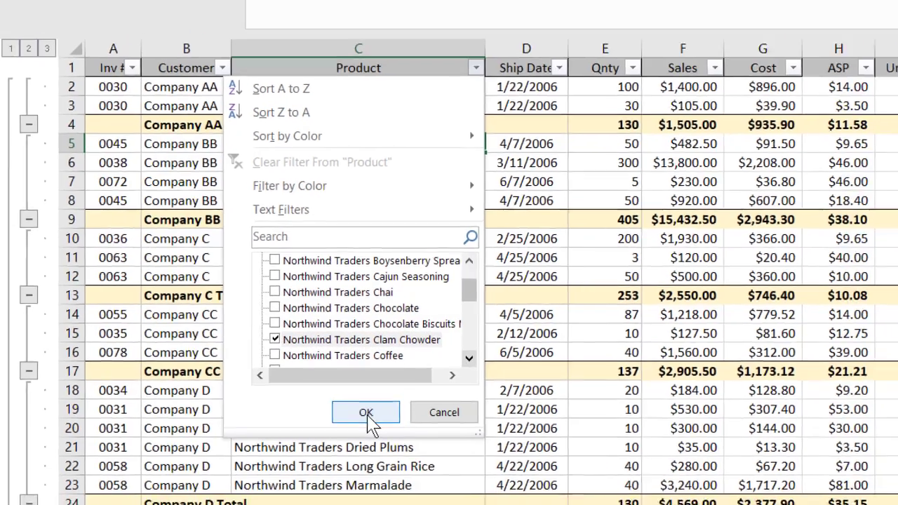
click(367, 413)
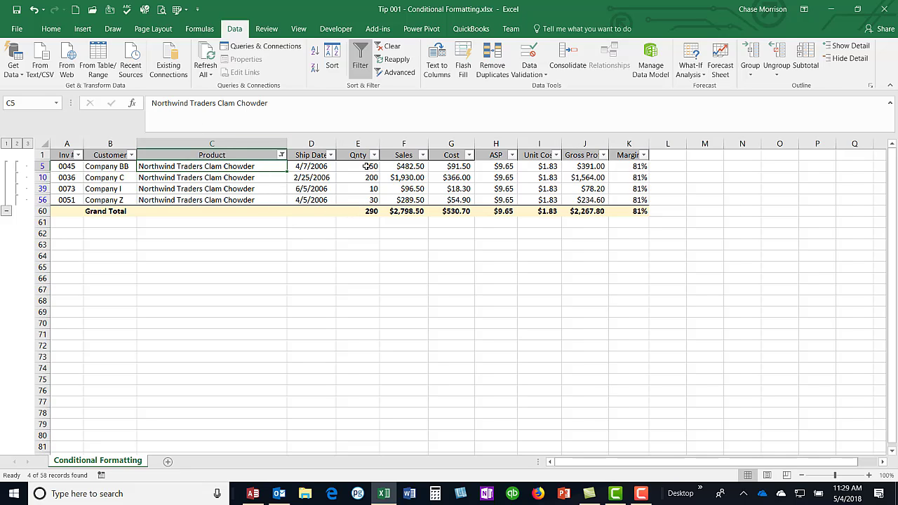
Check the filtered Qnty, ASP and Unit Cost values against the Grand Total row, and clear the Product filter.
drag(366, 167, 363, 200)
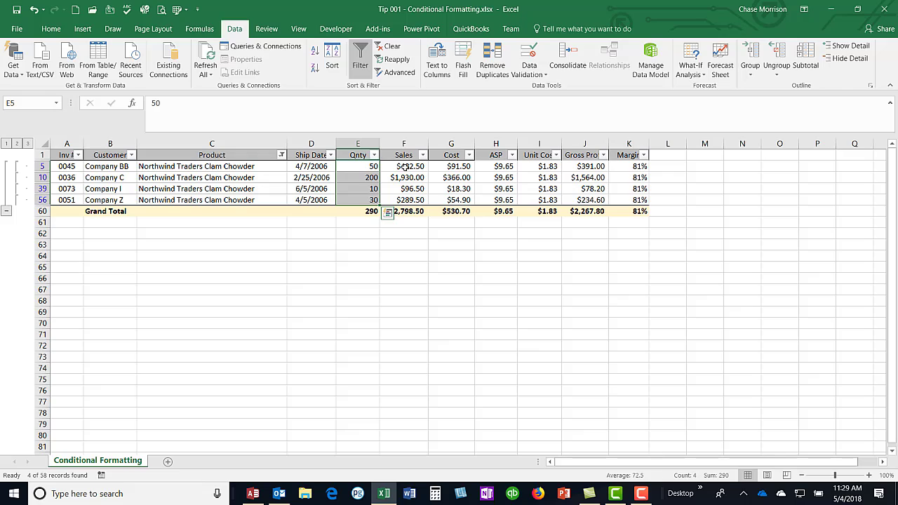
click(350, 214)
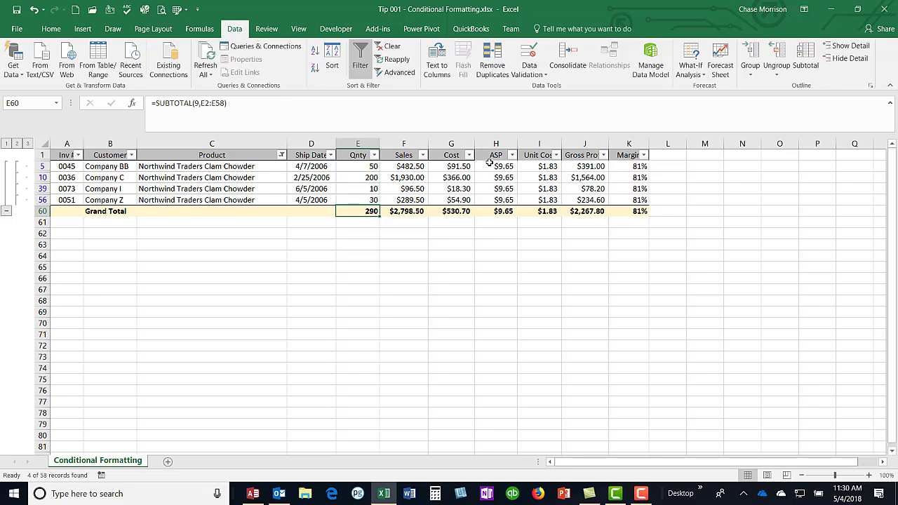
drag(489, 163, 489, 200)
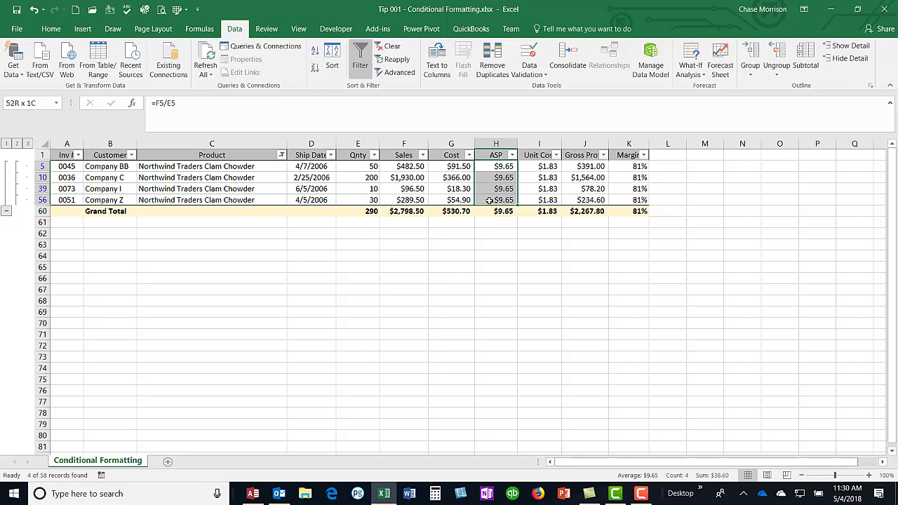
drag(535, 166, 537, 200)
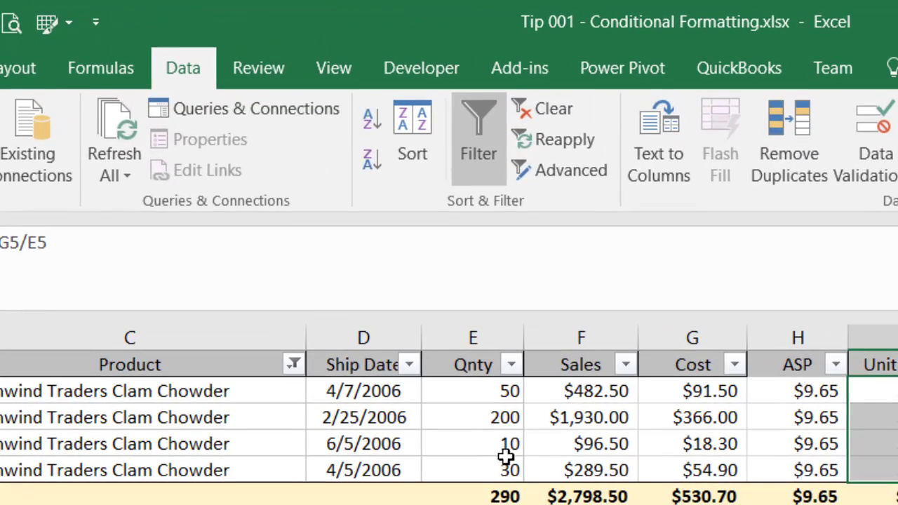
click(547, 114)
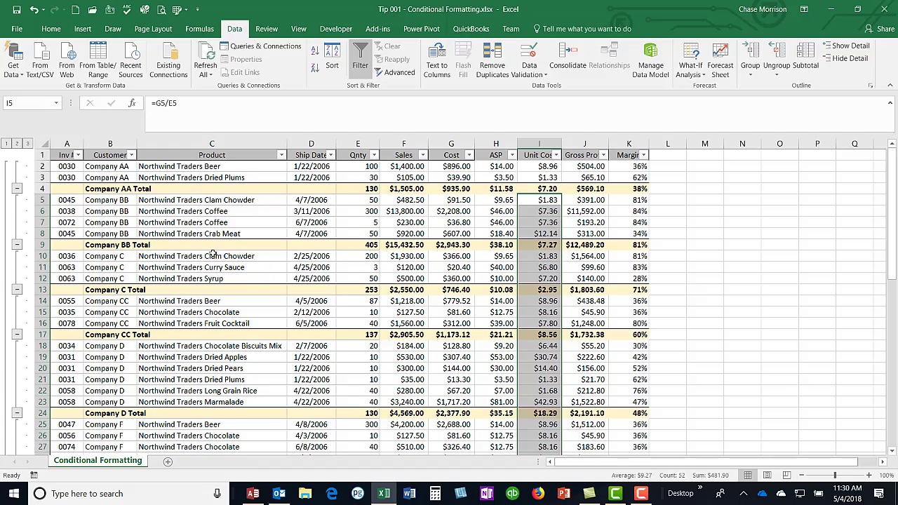
Filter the Product column to Northwind Traders Beer plus the blanks, so the company total rows are included.
click(281, 155)
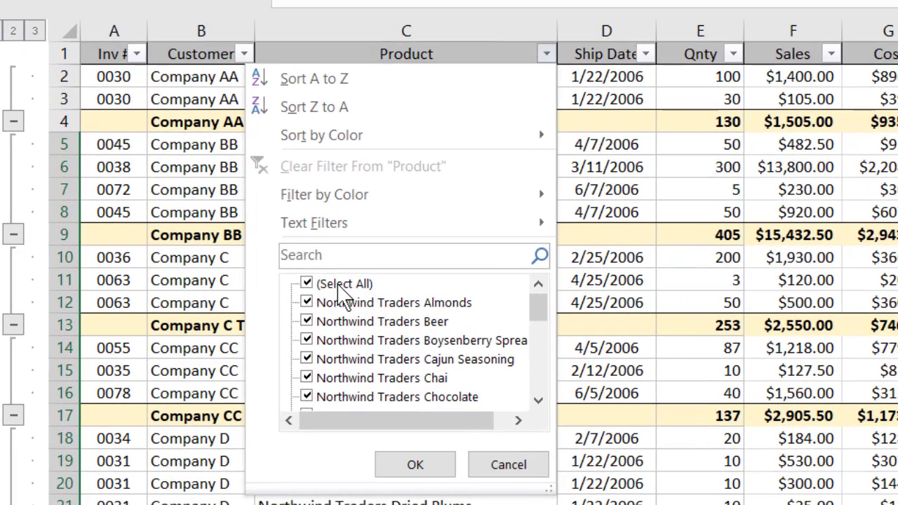
click(338, 284)
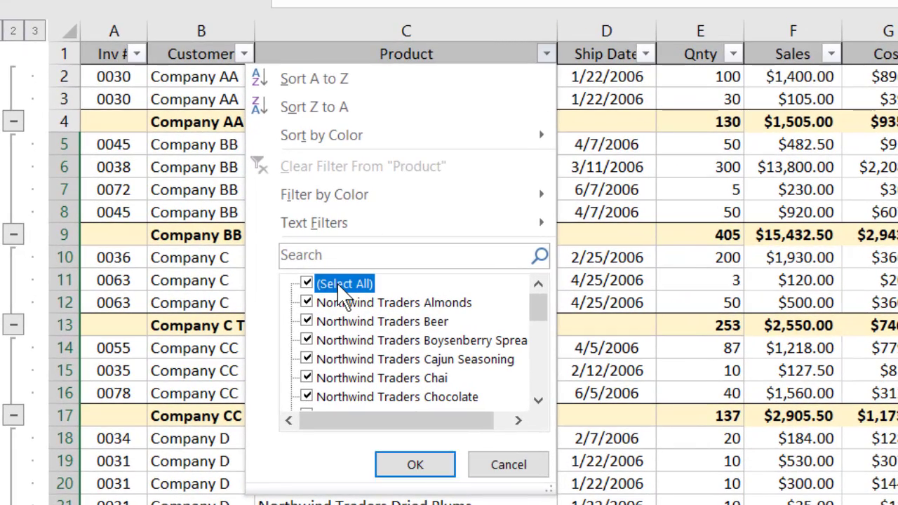
scroll(344, 302, down, 6)
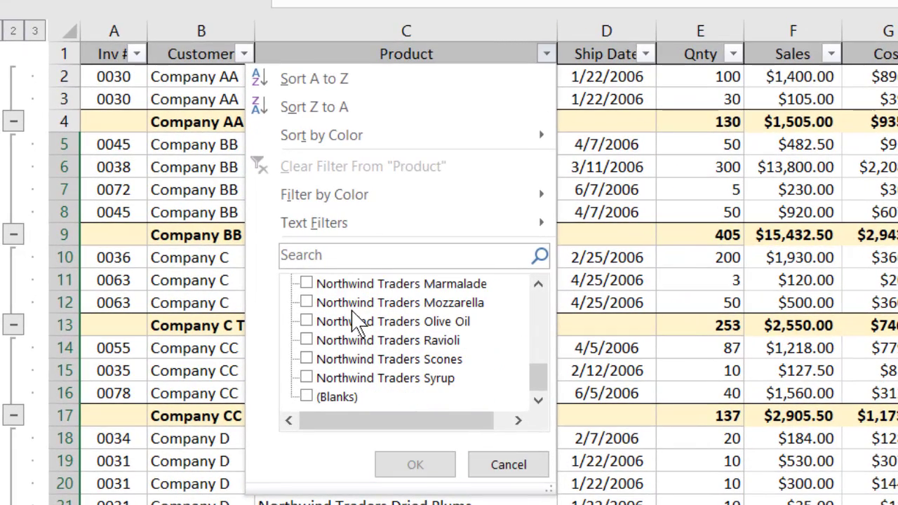
click(310, 398)
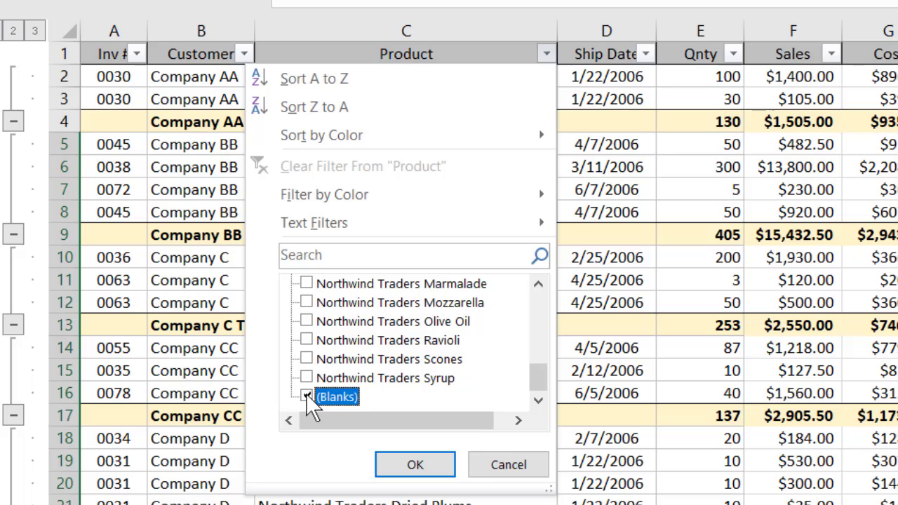
scroll(429, 379, up, 4)
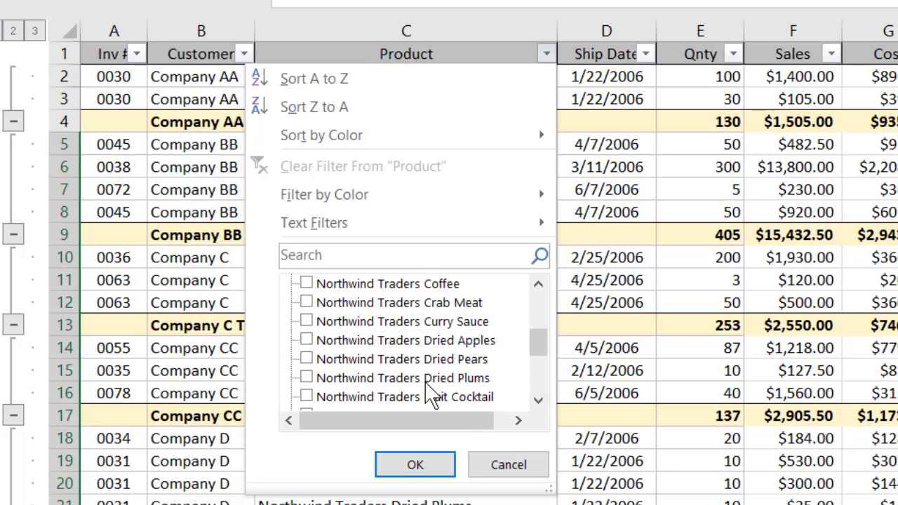
scroll(429, 393, up, 1)
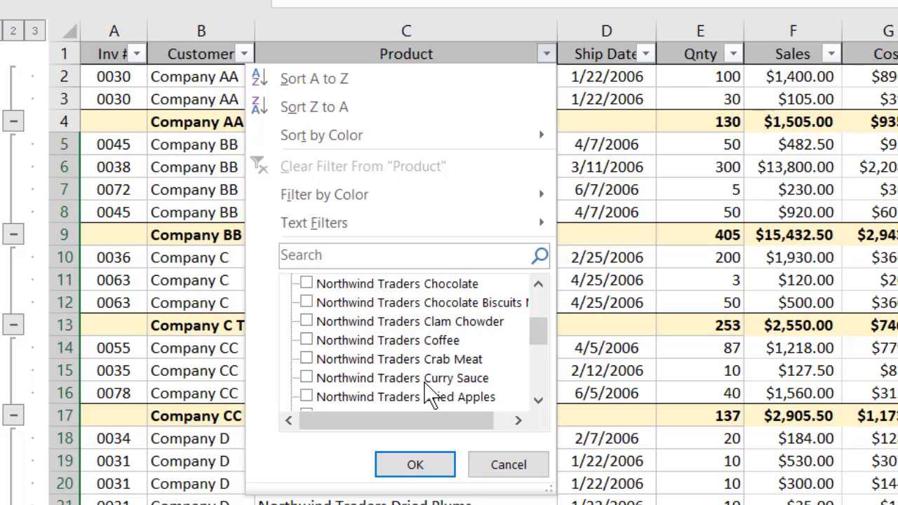
scroll(430, 393, up, 2)
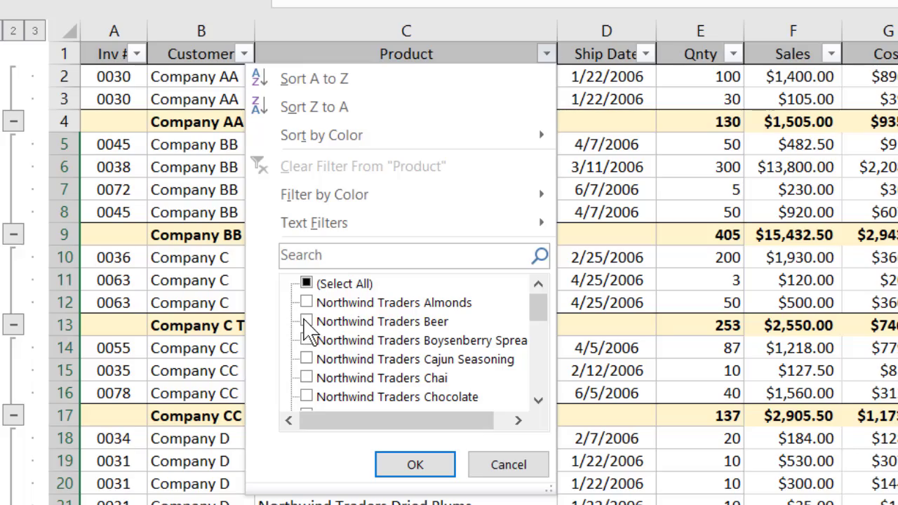
click(306, 321)
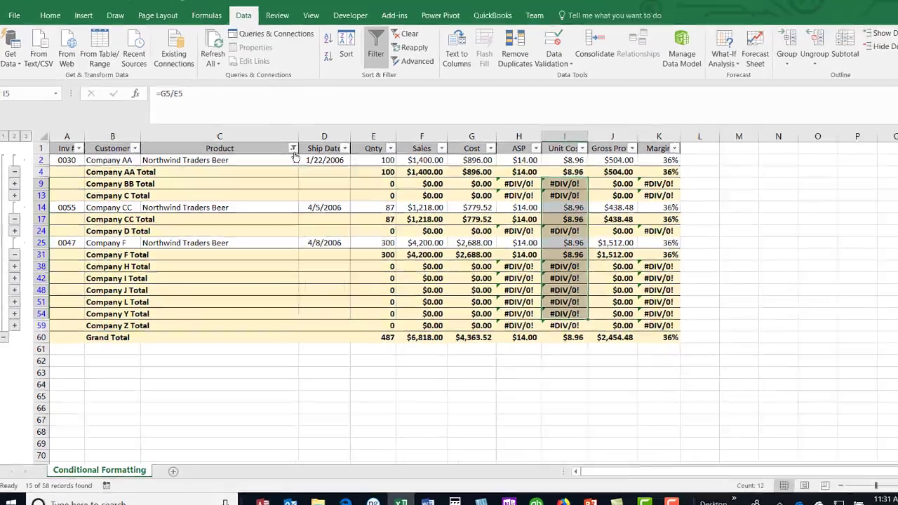
Add Northwind Traders Cajun Seasoning, Clam Chowder and Chocolate to the Product filter, and select Company F's filtered product cells to review them.
click(281, 154)
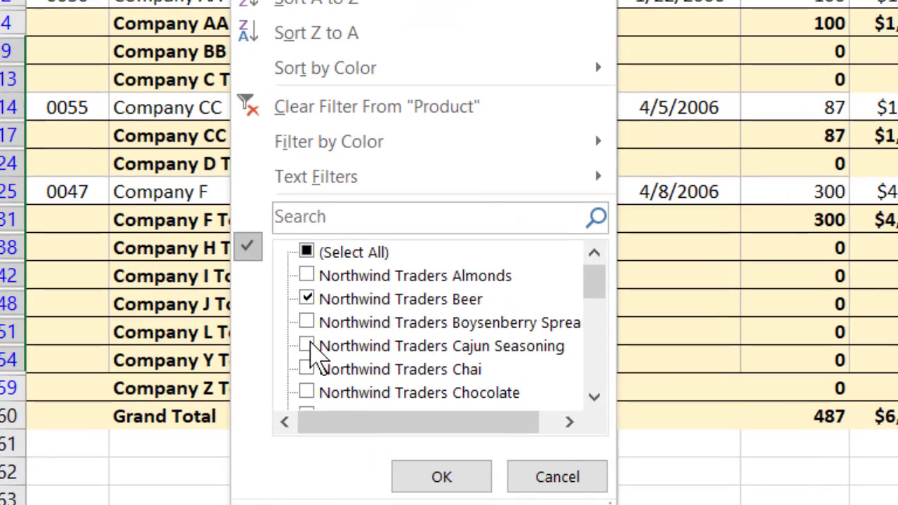
click(307, 345)
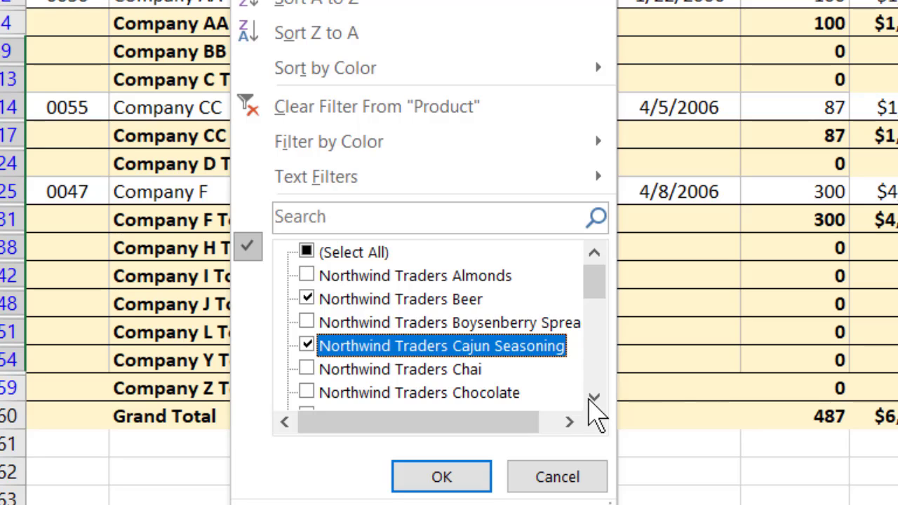
click(594, 398)
click(305, 369)
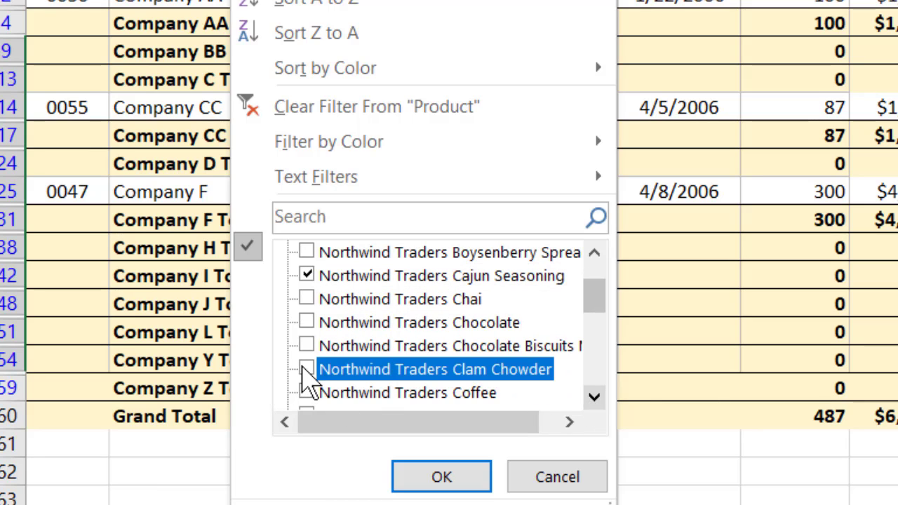
click(306, 322)
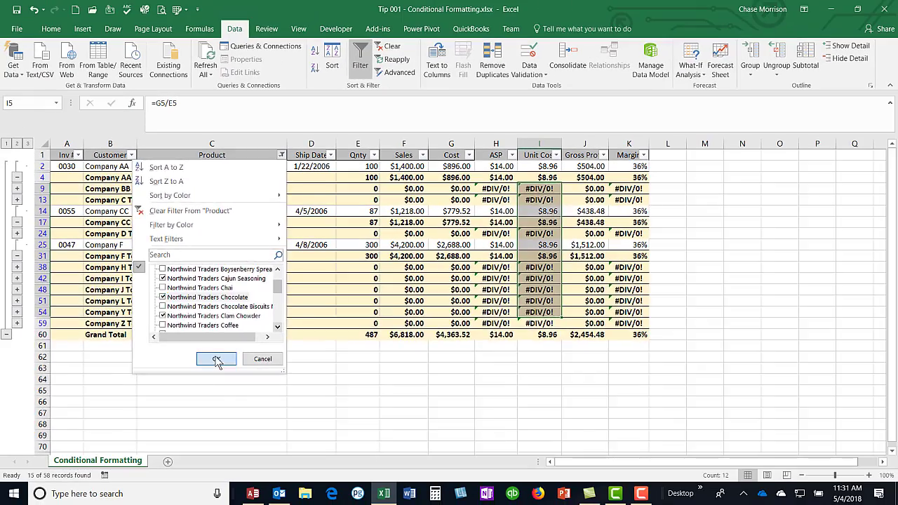
click(401, 456)
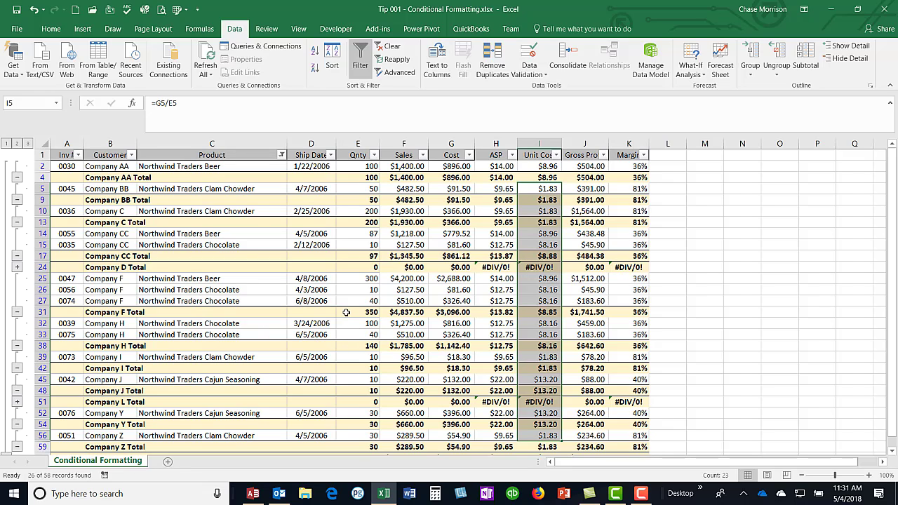
drag(203, 278, 202, 298)
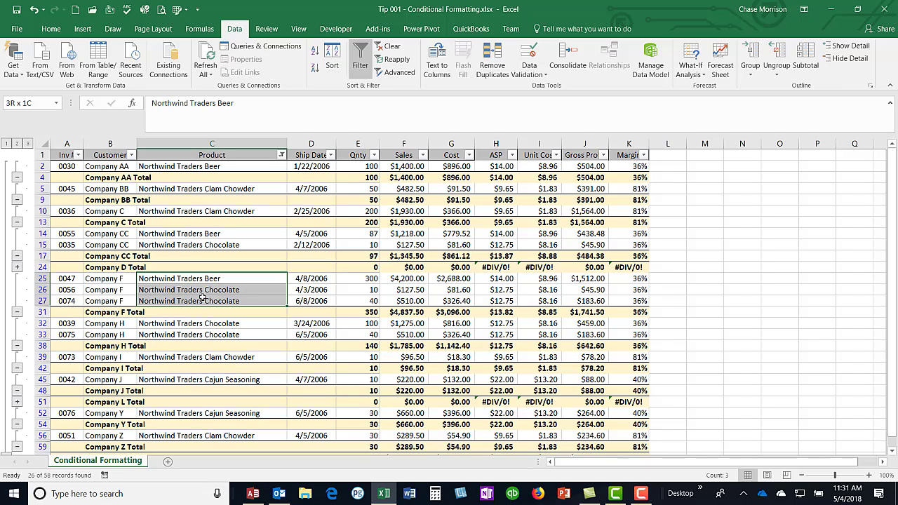
drag(203, 297, 203, 298)
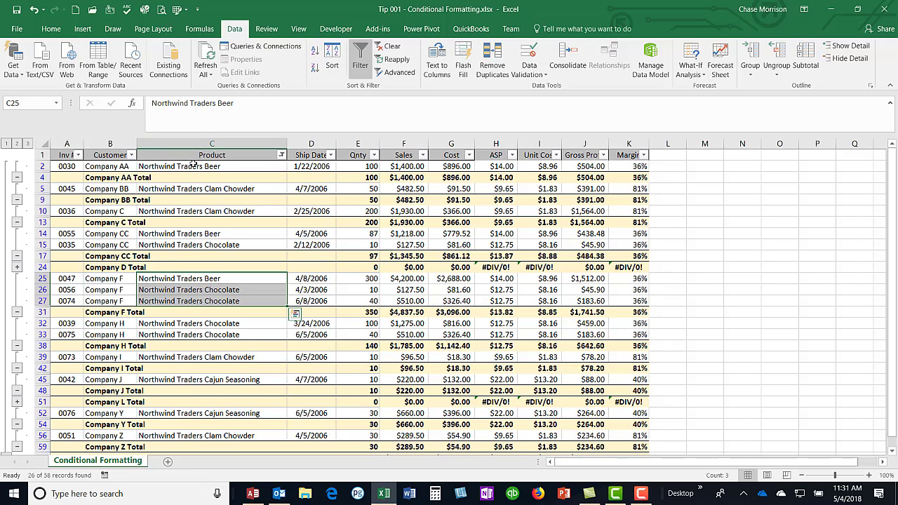
click(282, 156)
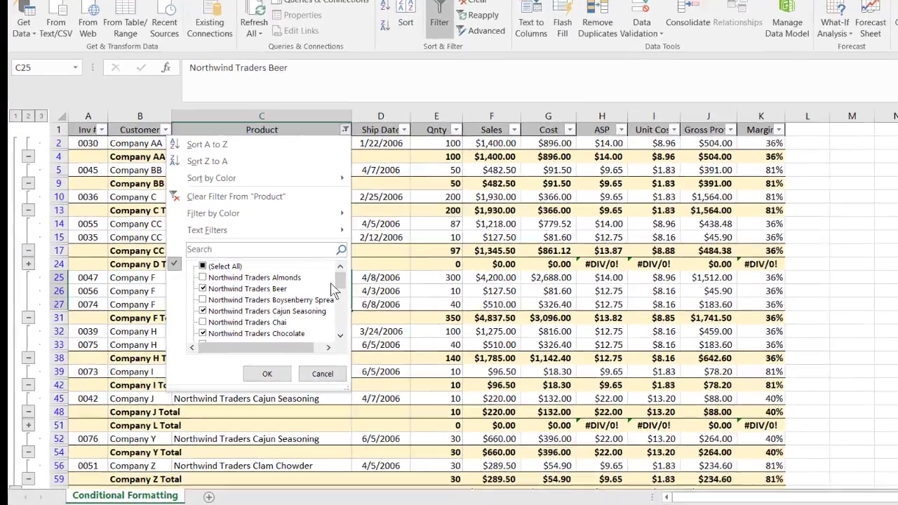
drag(333, 290, 337, 336)
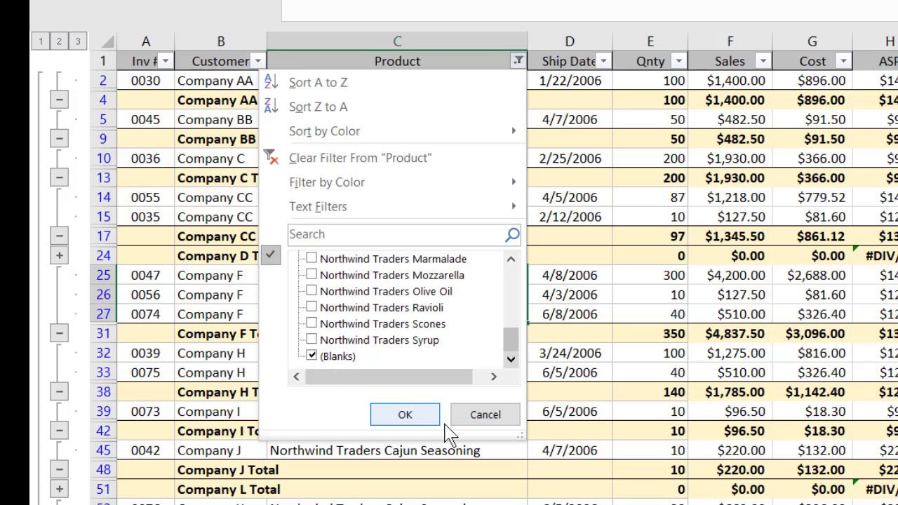
click(477, 415)
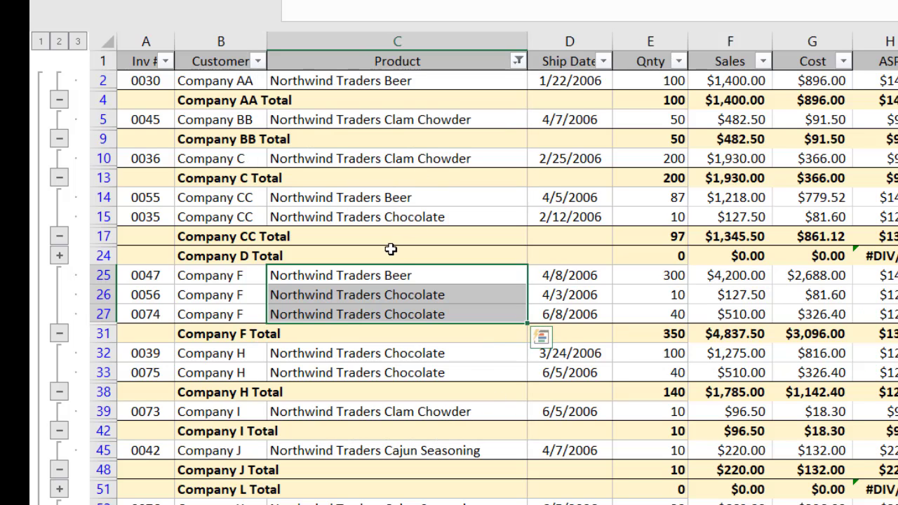
Exclude the blanks from the Product filter, leaving out the company total rows.
click(519, 61)
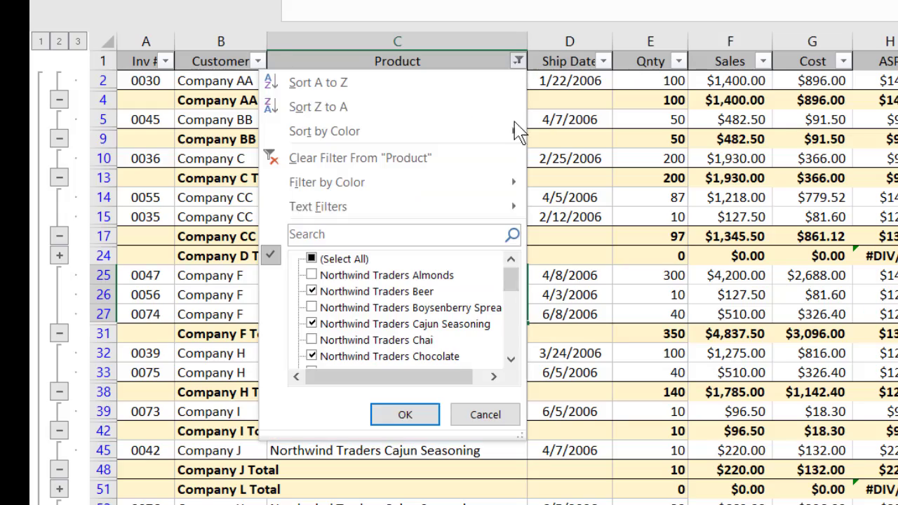
drag(514, 289, 511, 361)
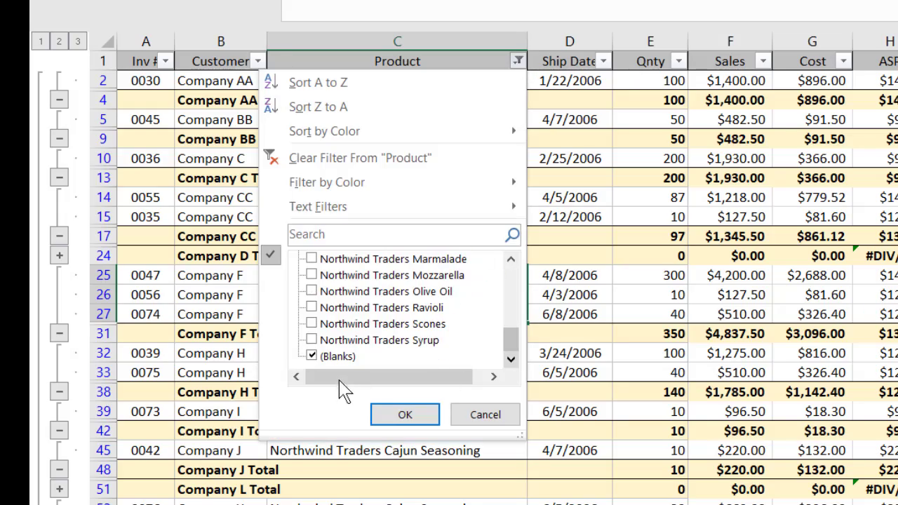
click(311, 356)
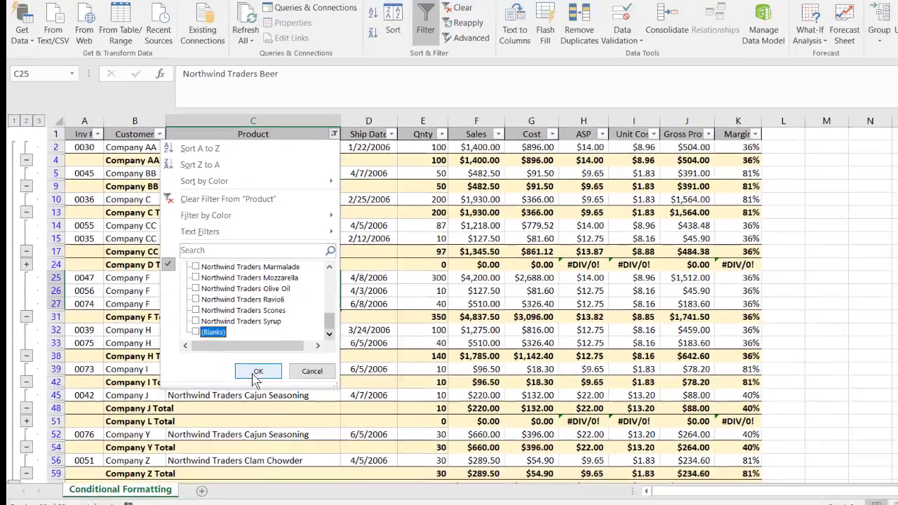
click(405, 414)
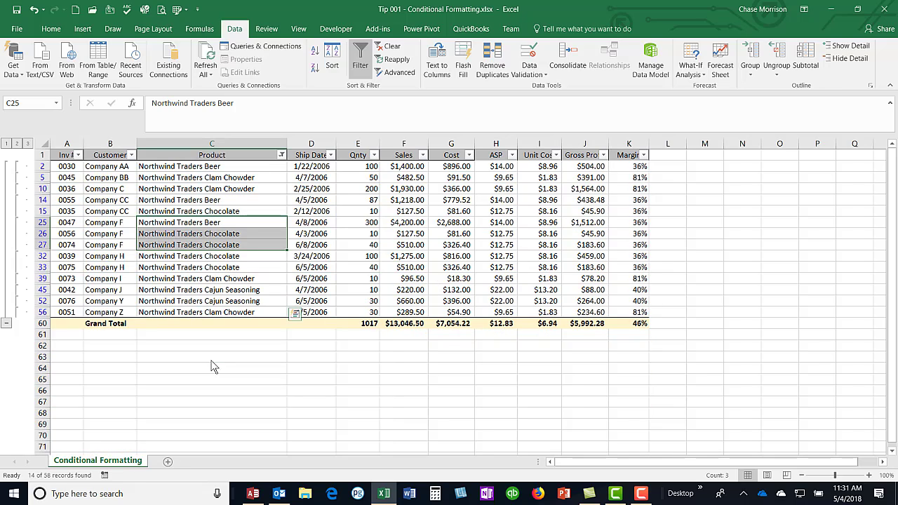